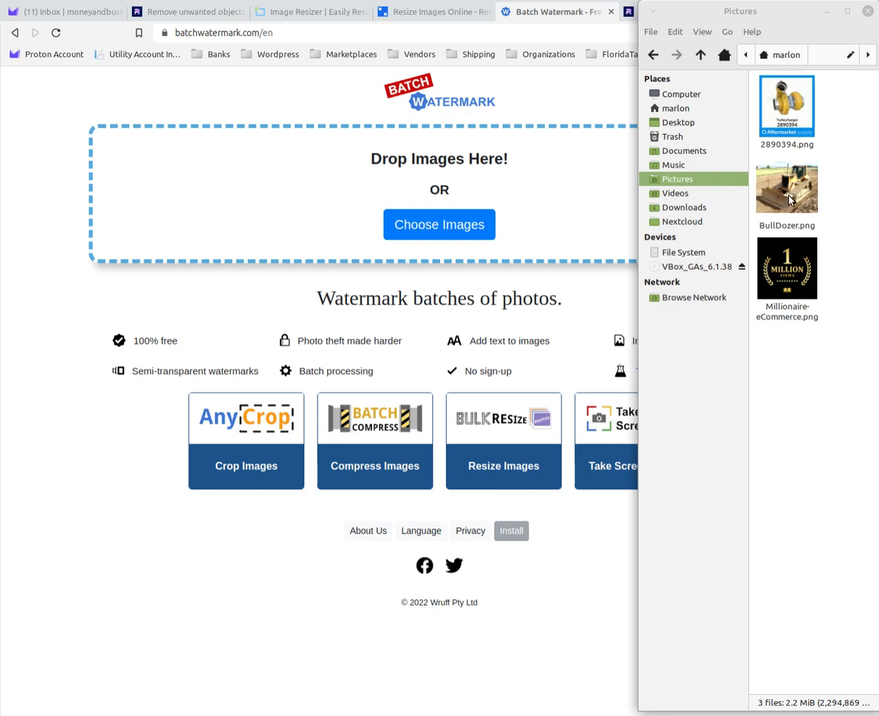
# Open BullDozer.png from the Pictures folder in Pinta to view the original photo, and close Pinta again
pyautogui.click(792, 193)
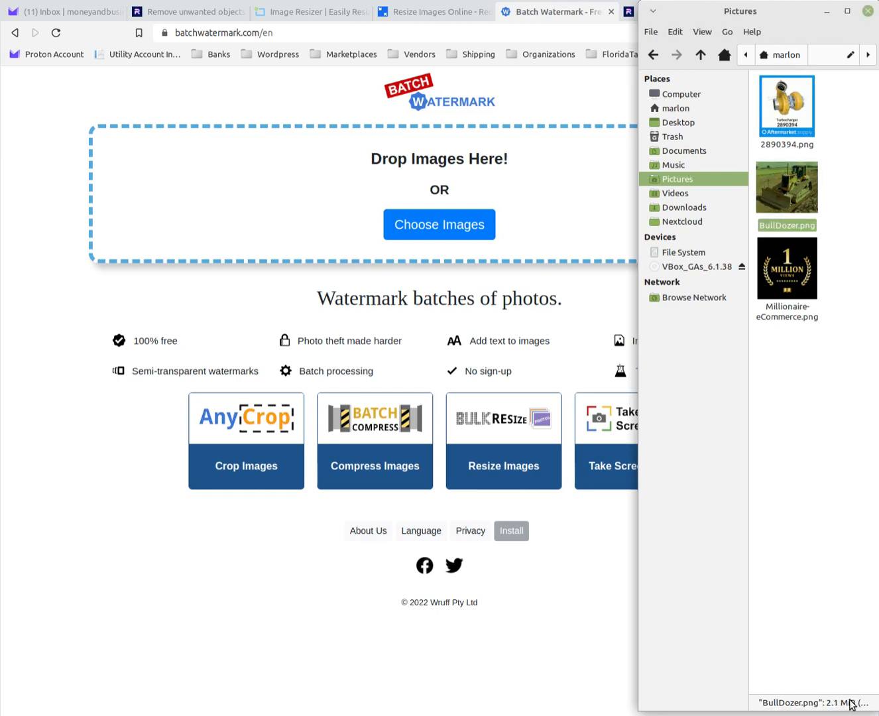
pyautogui.rightClick(791, 186)
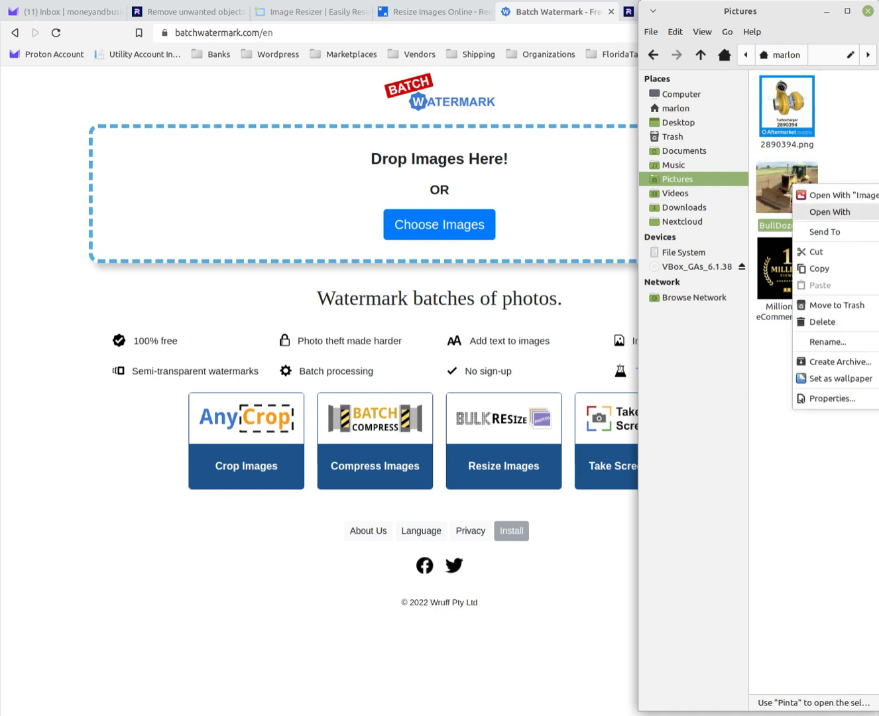
pyautogui.click(878, 229)
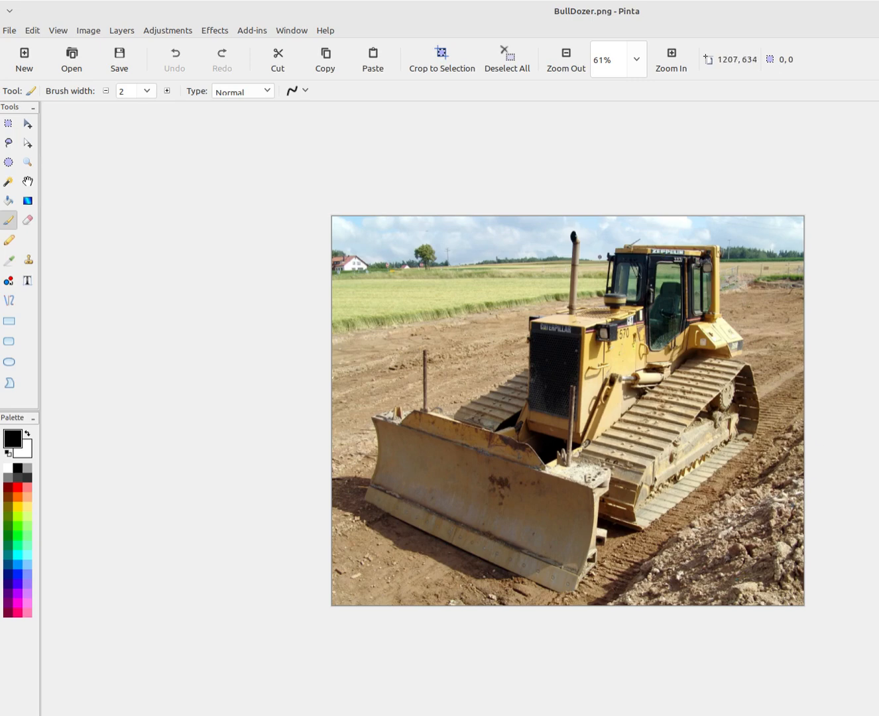
pyautogui.hotkey('ctrl', 'q')
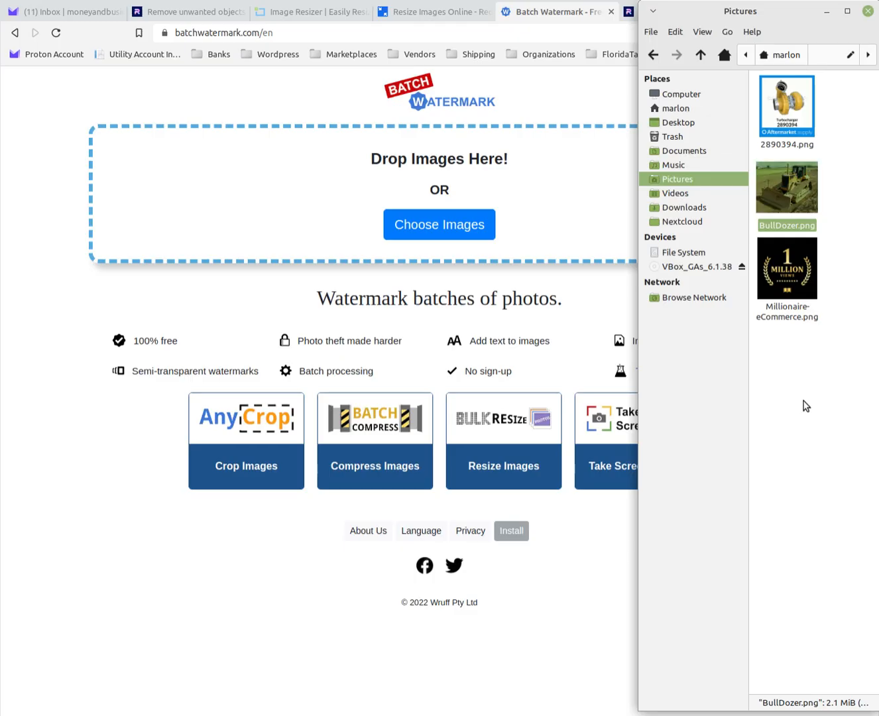
# Open the Batch Compress site in the browser from Batch Watermark's Compress Images link
pyautogui.click(93, 548)
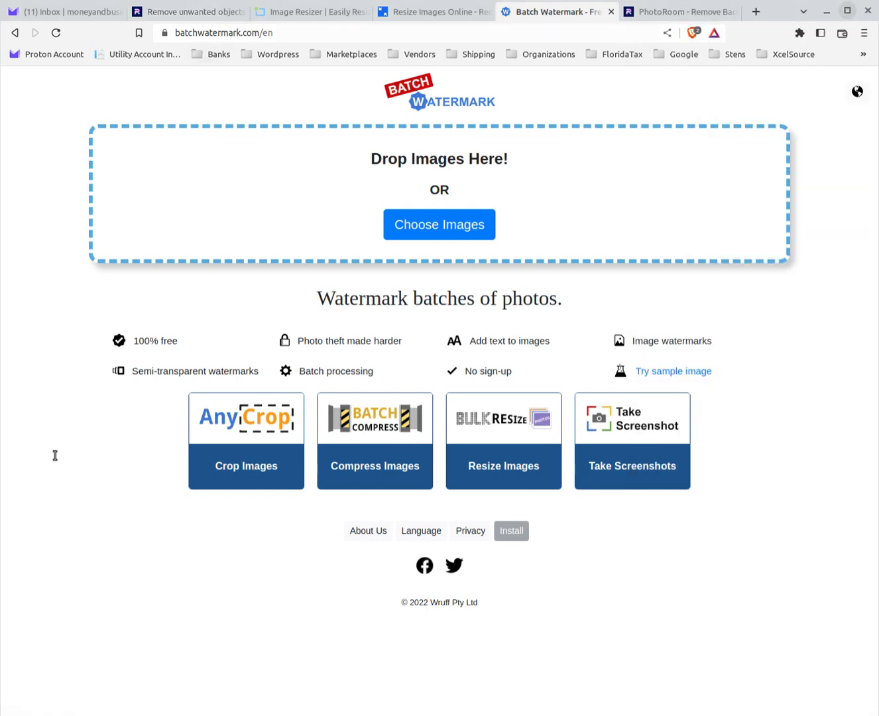
pyautogui.hotkey('ctrl', 'l')
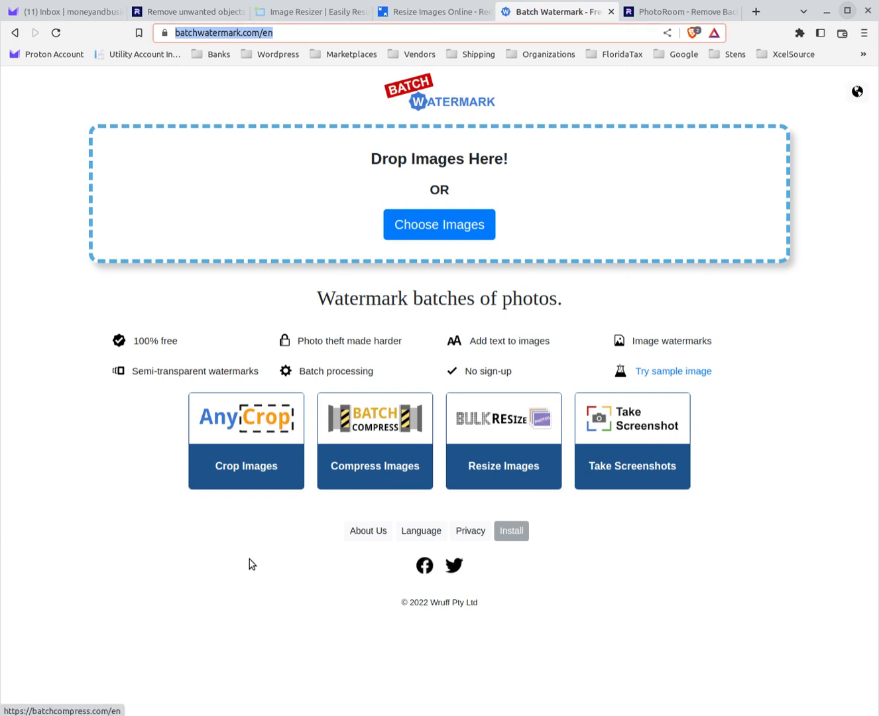
pyautogui.click(189, 564)
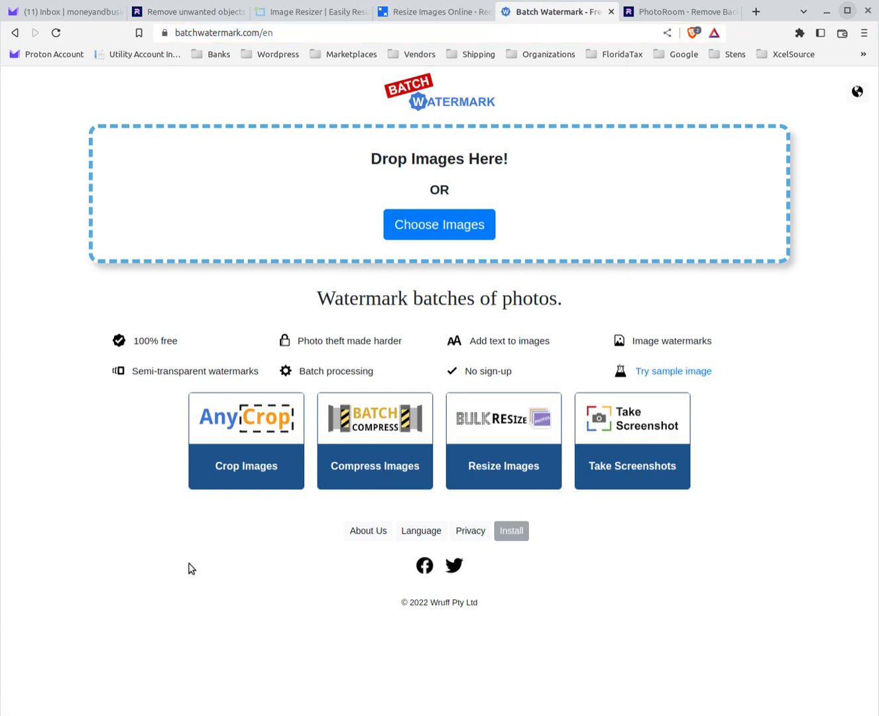
pyautogui.click(382, 431)
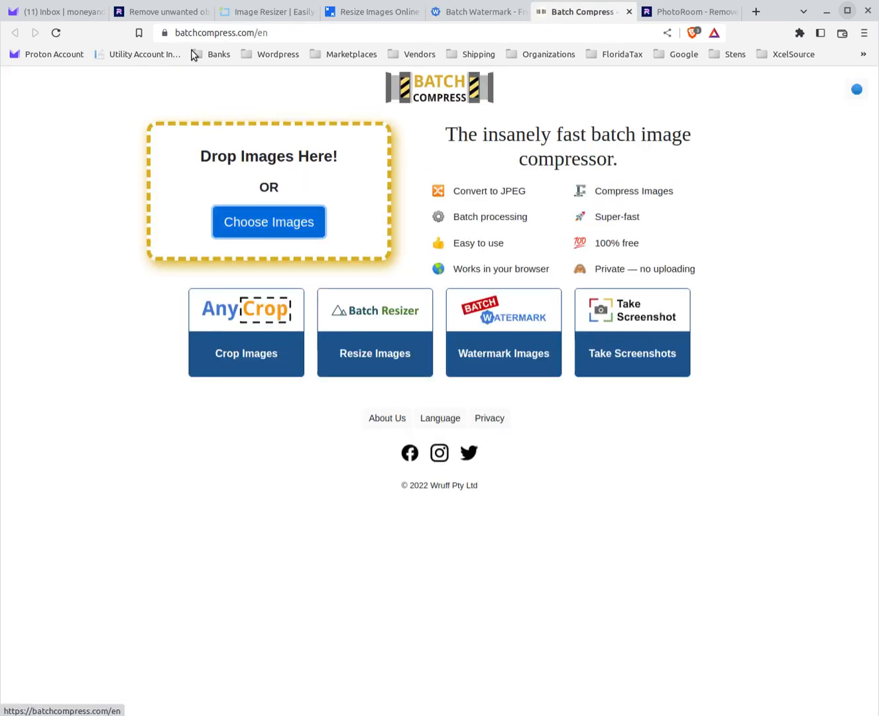
pyautogui.click(464, 11)
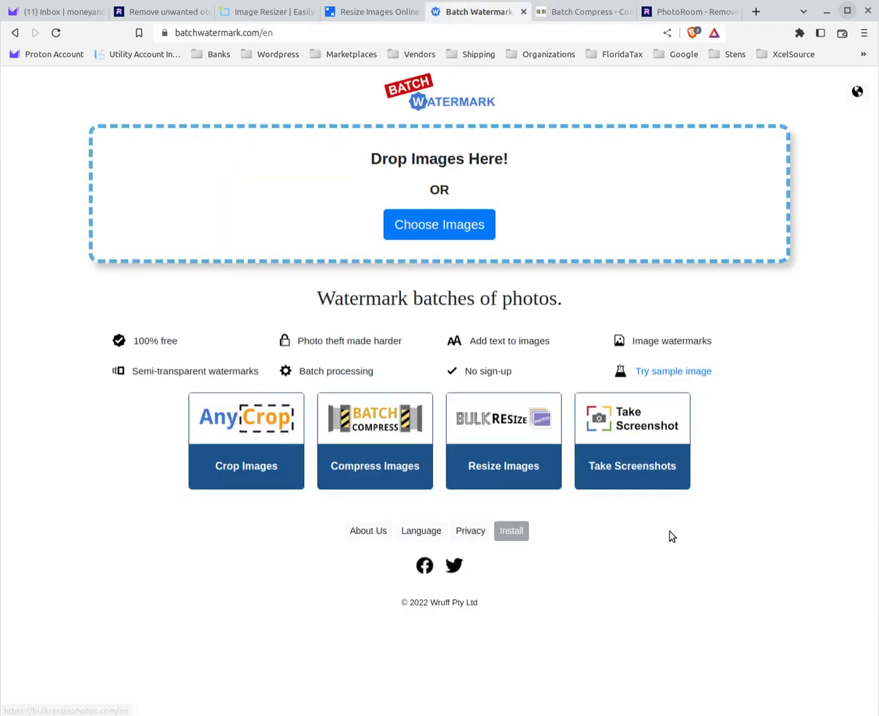
pyautogui.click(564, 12)
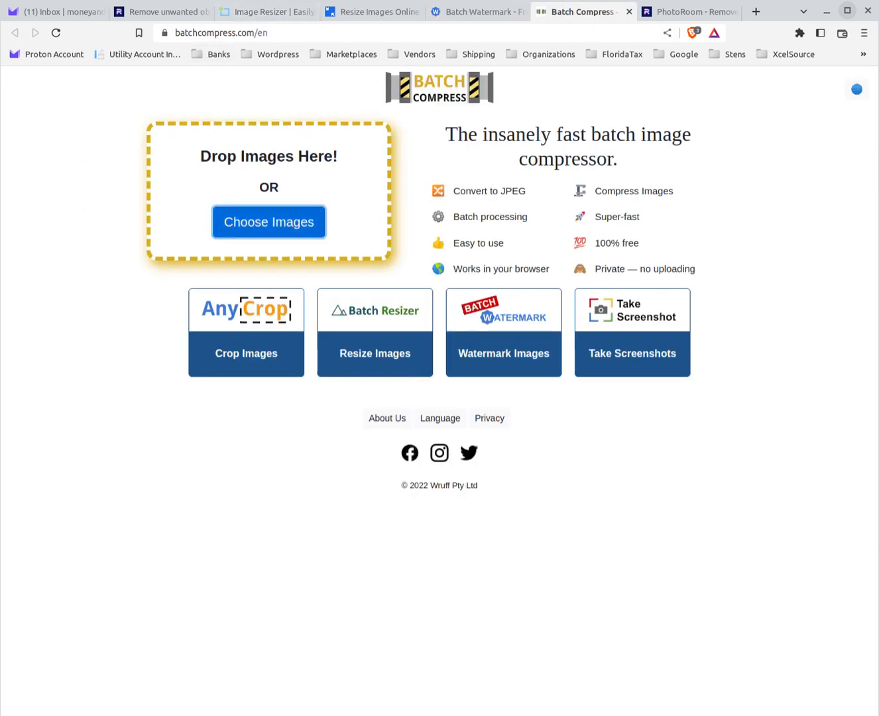
# Compress BullDozer.png from the Pictures folder with Batch Compress and save the result as BullDozer.jpg in Pictures
pyautogui.hotkey('alt', 'Tab')
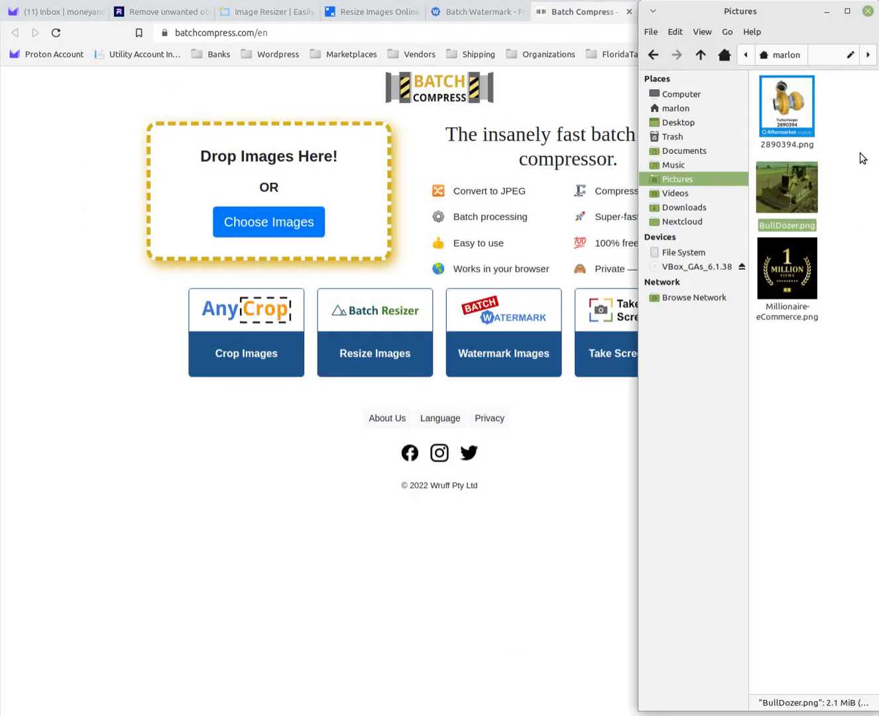
pyautogui.click(838, 191)
pyautogui.click(798, 189)
pyautogui.moveTo(798, 189); pyautogui.dragTo(270, 193)
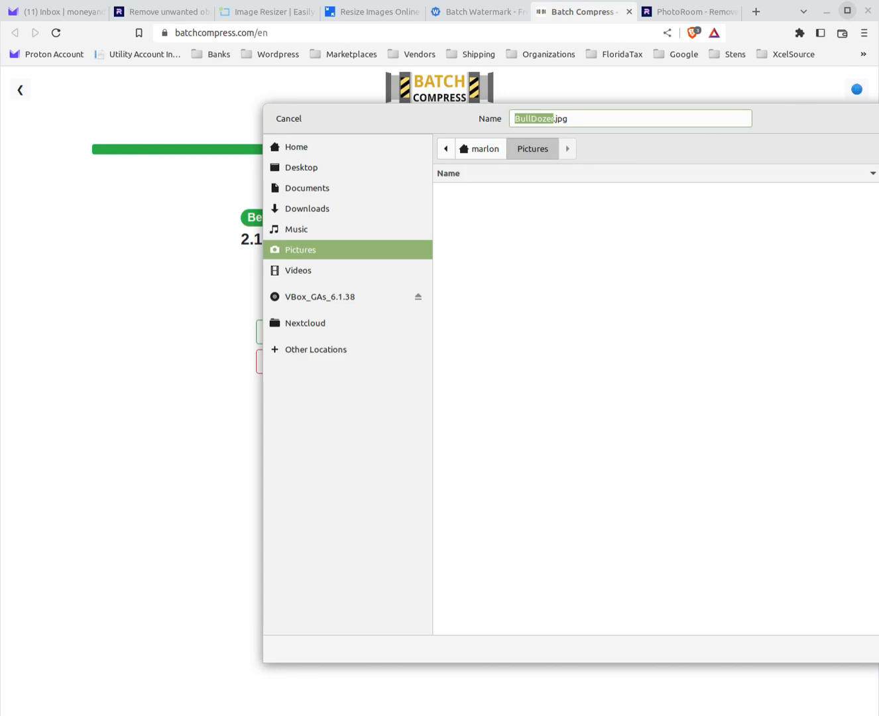
pyautogui.press('Return')
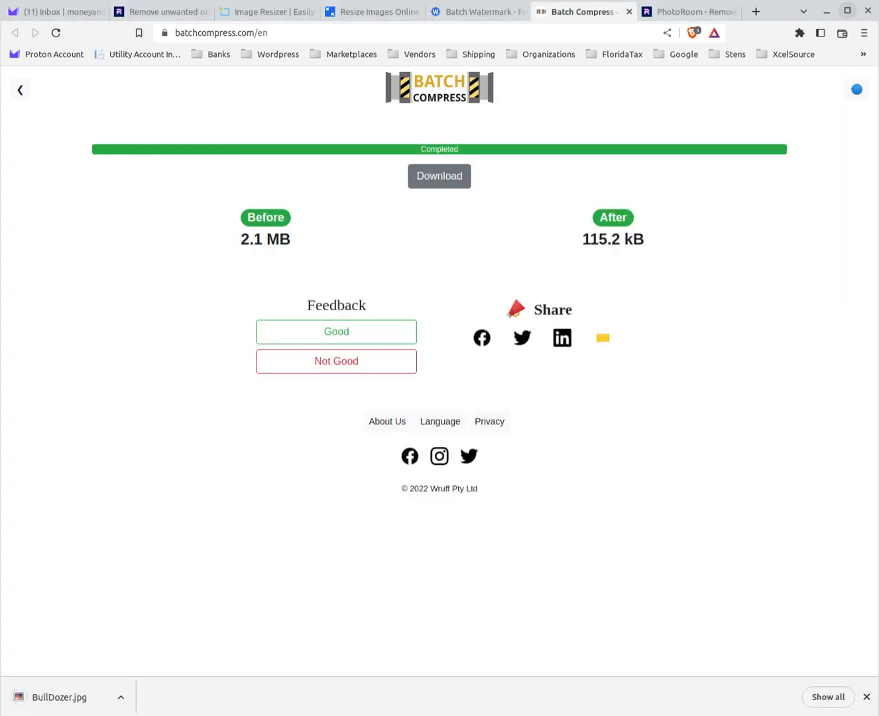
# Compare the file sizes of BullDozer.jpg and BullDozer.png in the Pictures folder
pyautogui.hotkey('alt', 'Tab')
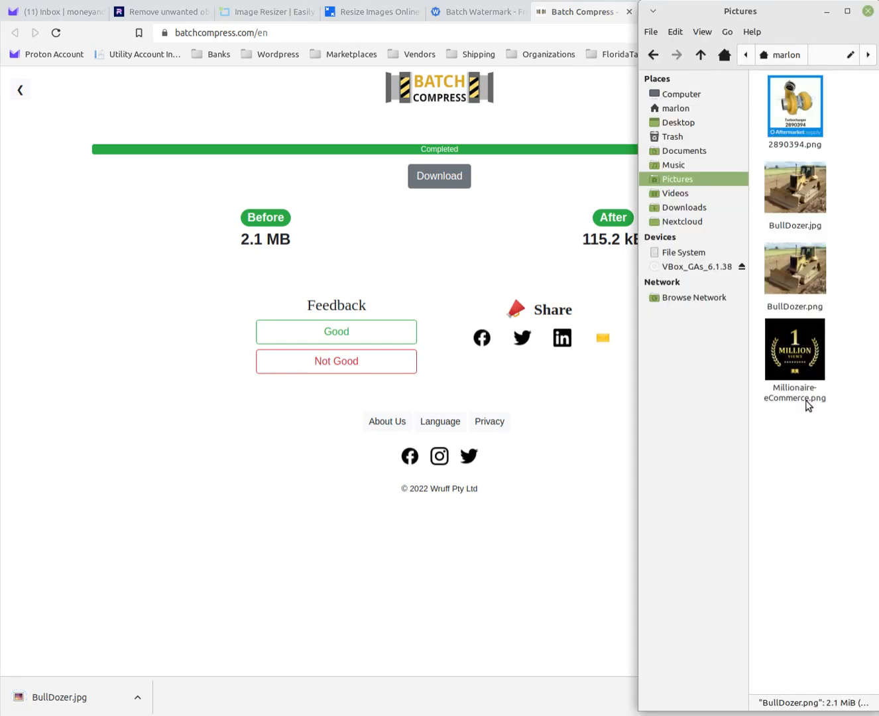
pyautogui.click(798, 192)
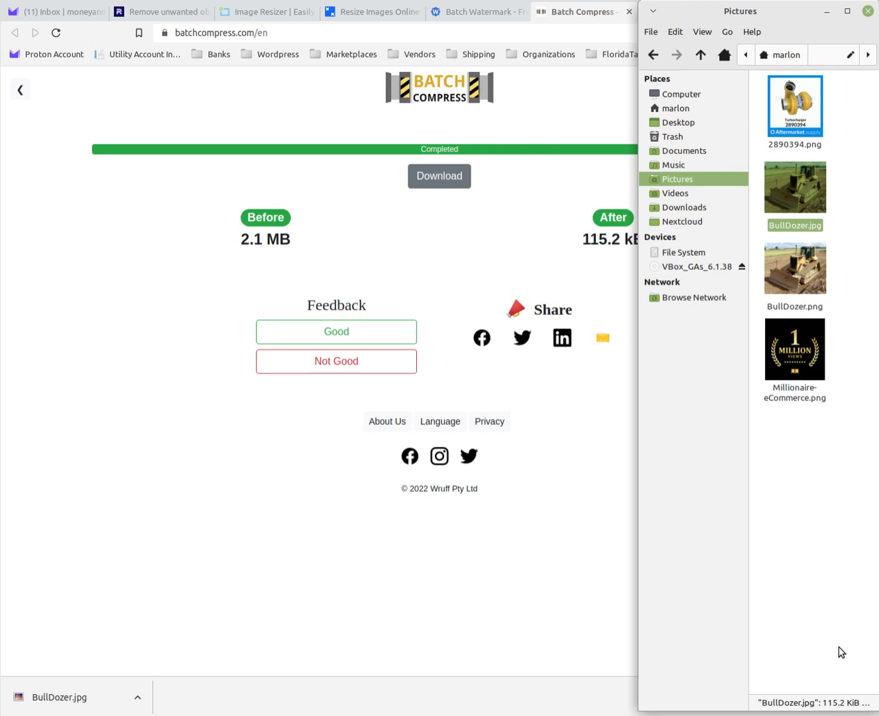
pyautogui.press('Down')
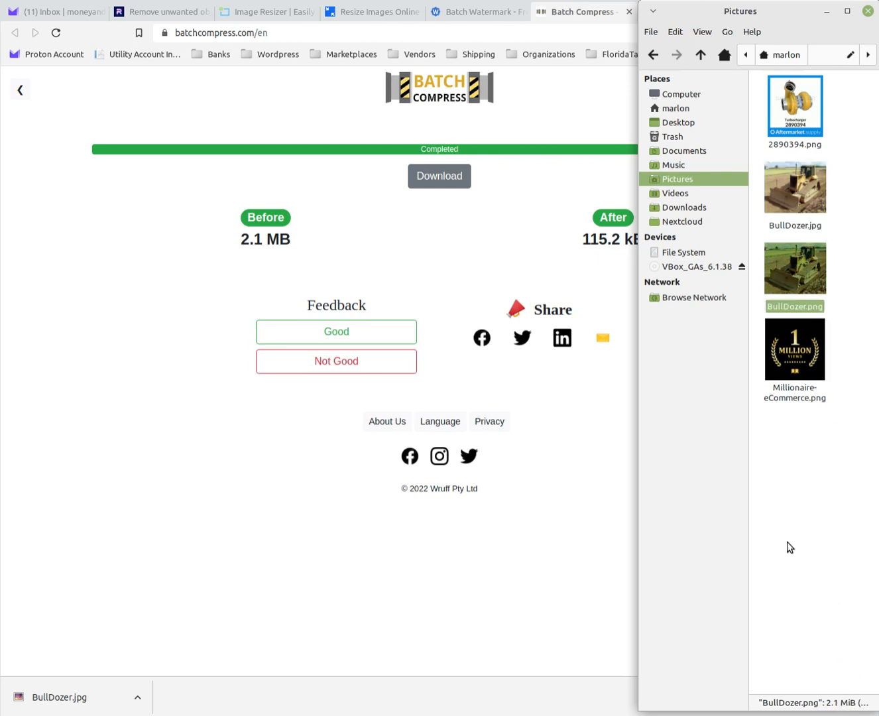
pyautogui.click(792, 200)
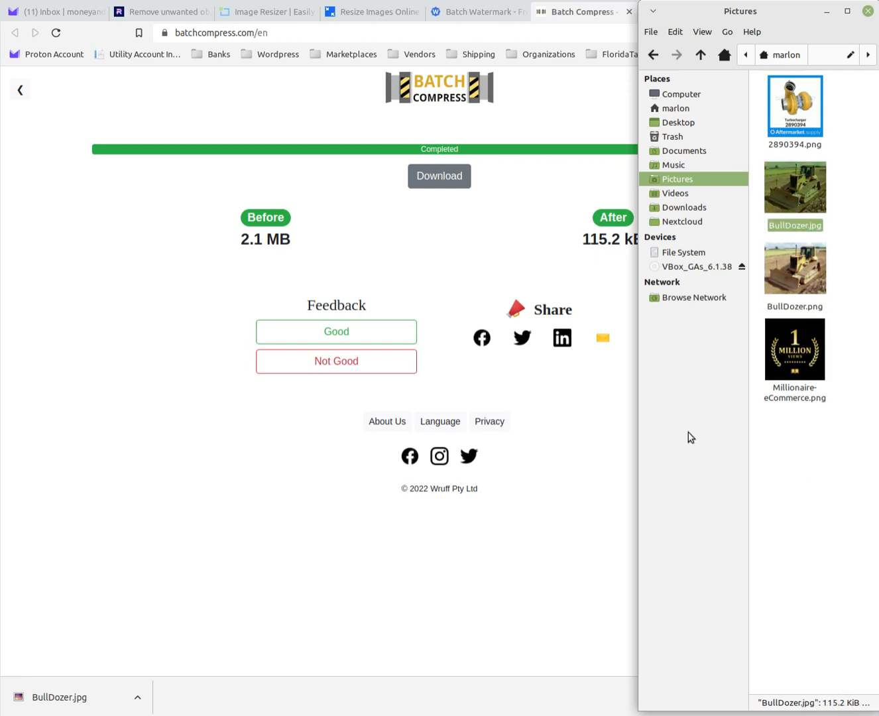
# Close the Batch Compress page in the browser and open PhotoRoom's Background Remover
pyautogui.click(78, 330)
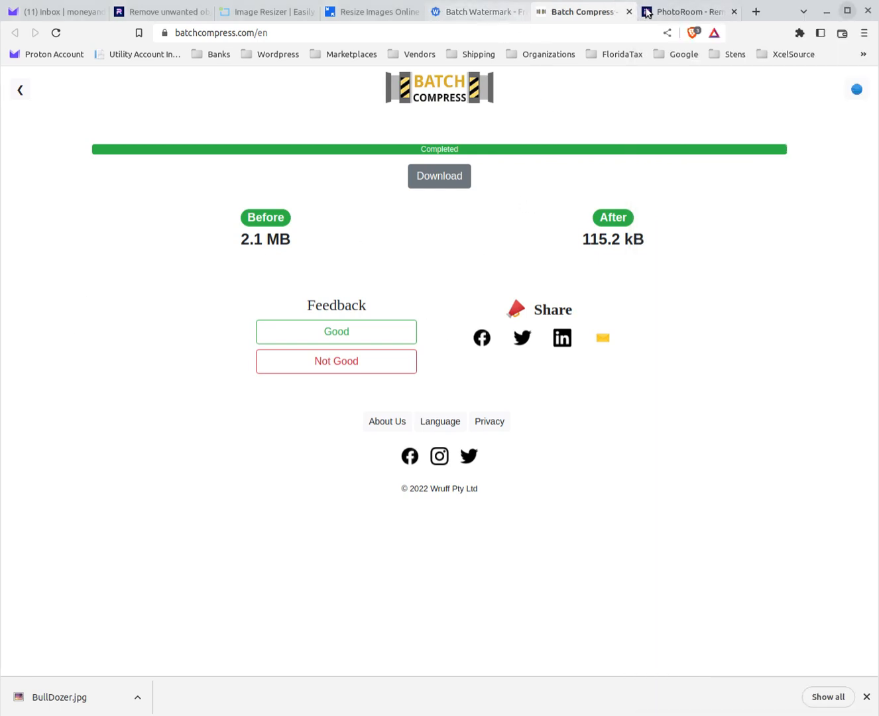
pyautogui.hotkey('ctrl', 'w')
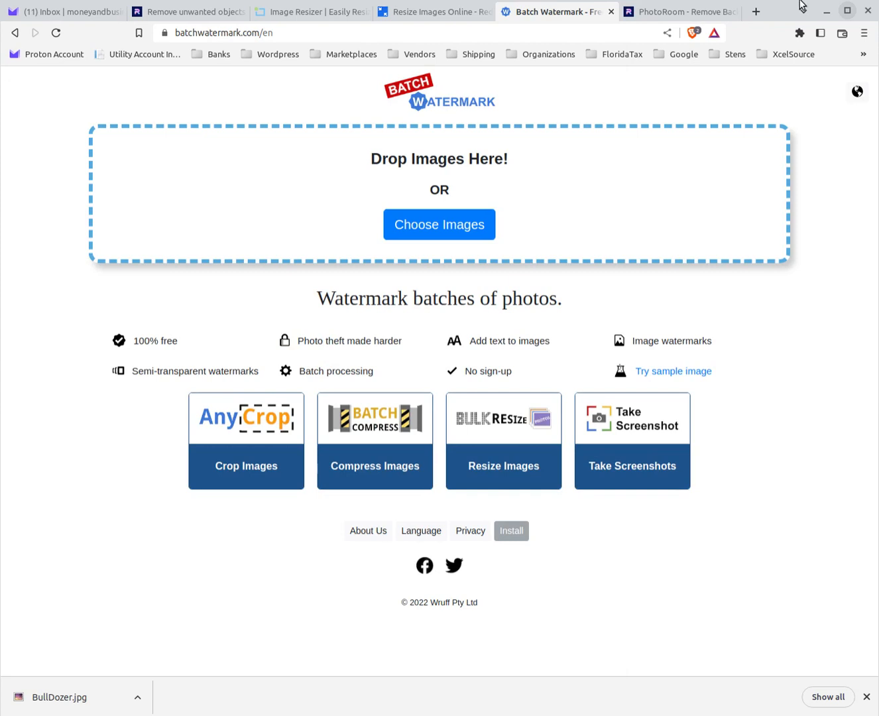
pyautogui.click(659, 12)
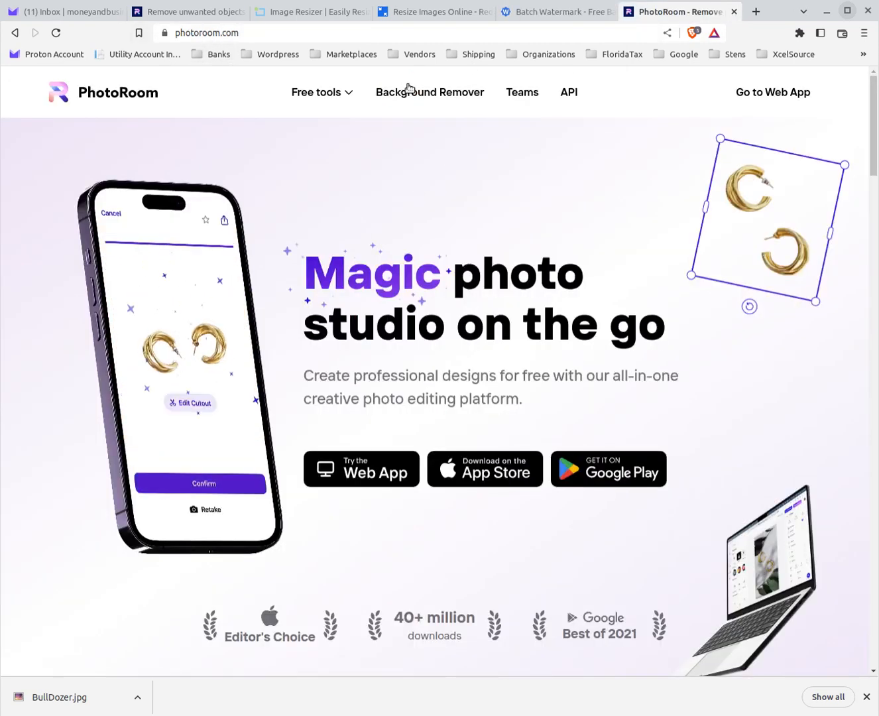
pyautogui.click(425, 93)
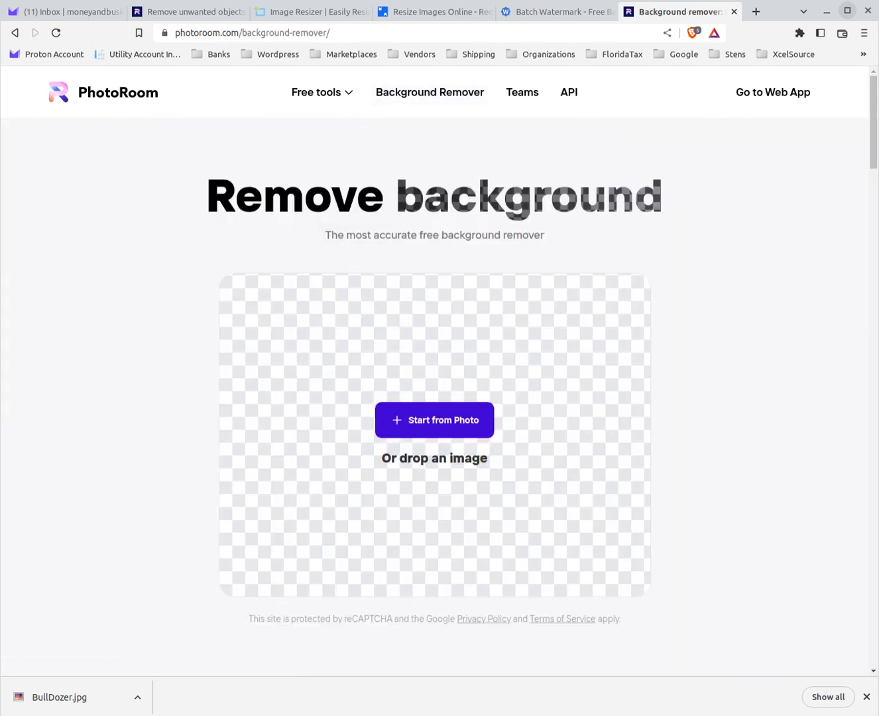
# Remove the background from BullDozer.jpg with PhotoRoom and save the cutout as BullDozer-PhotoRoom.png-PhotoRoom.png in Pictures
pyautogui.hotkey('alt', 'Tab')
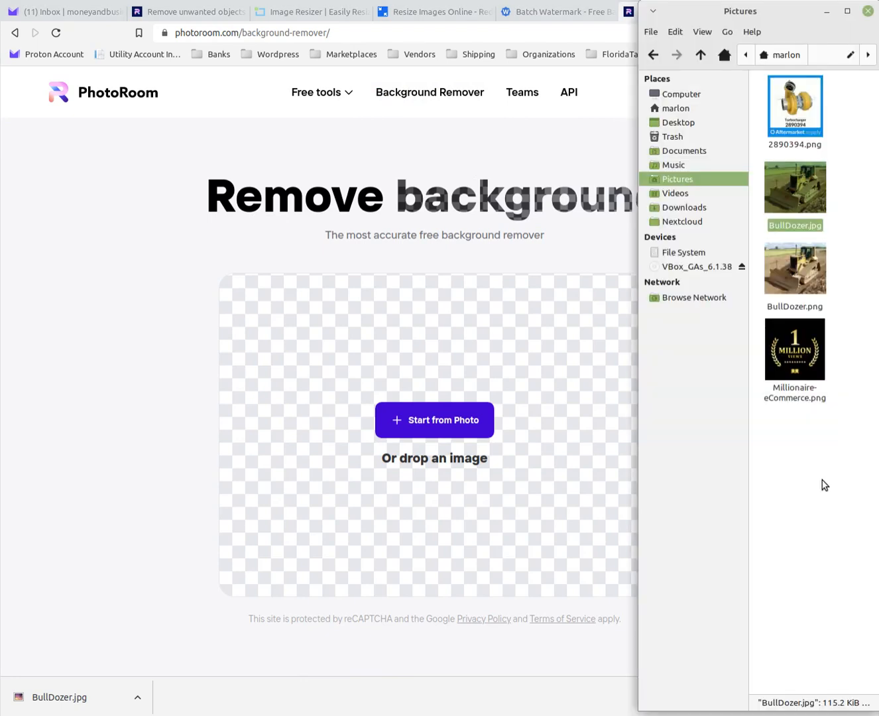
pyautogui.click(835, 192)
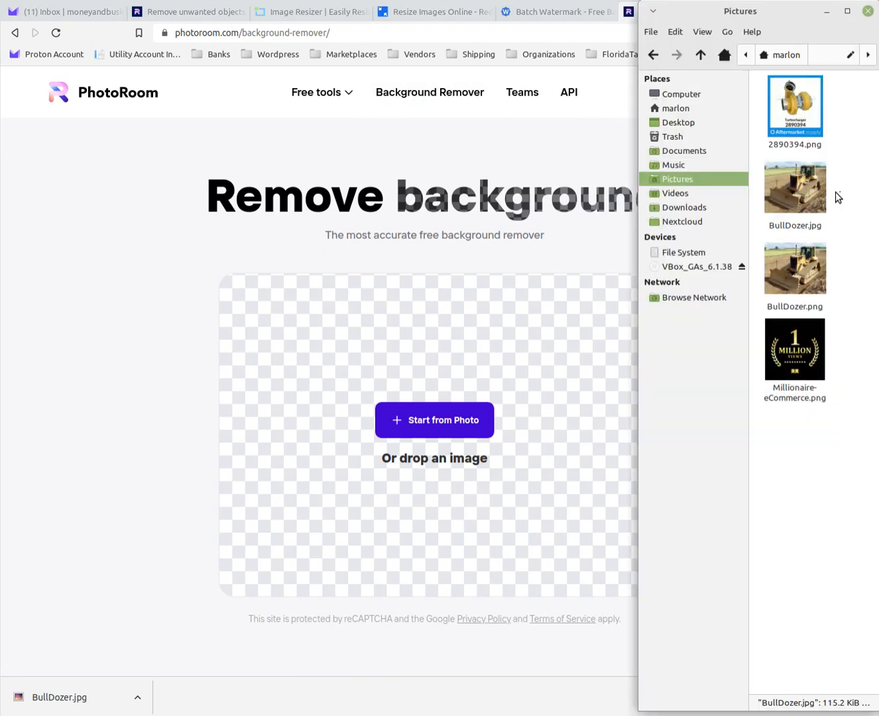
pyautogui.click(778, 279)
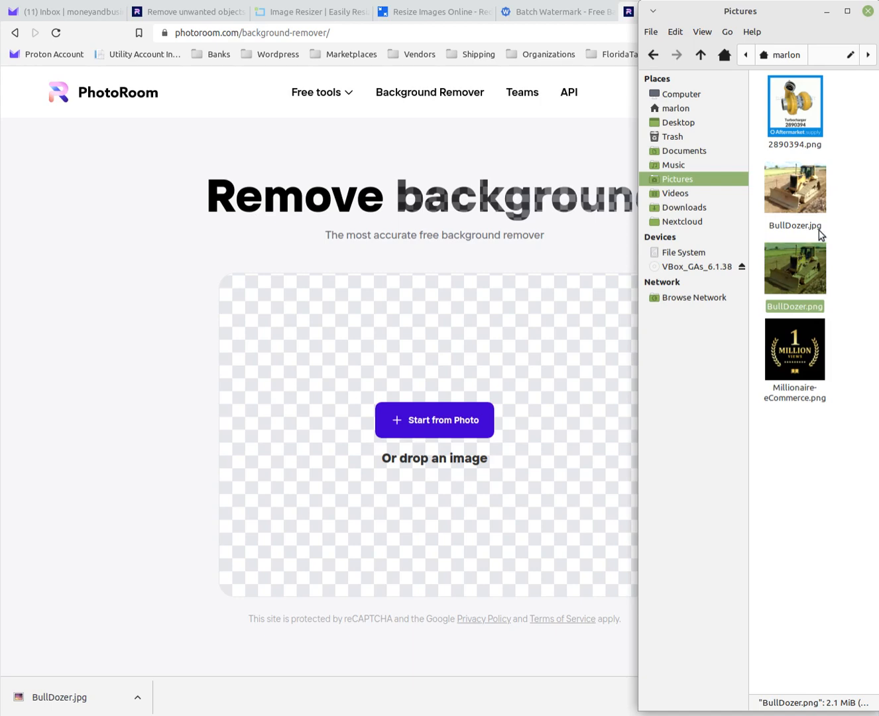
pyautogui.moveTo(801, 266)
pyautogui.mouseDown()
pyautogui.moveTo(403, 354)
pyautogui.moveTo(666, 306)
pyautogui.moveTo(809, 264)
pyautogui.mouseUp()
pyautogui.click(824, 472)
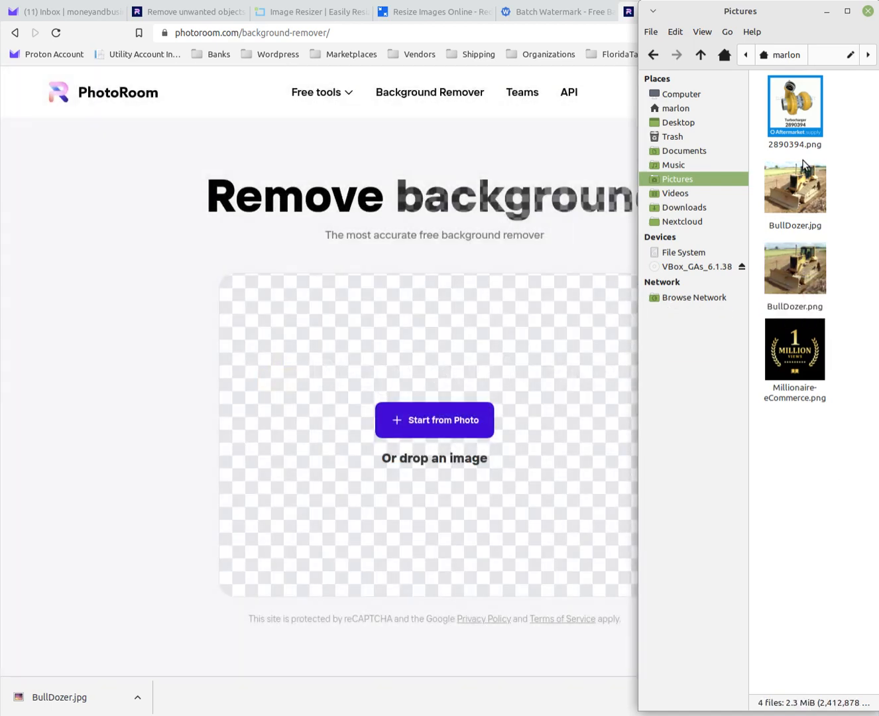
pyautogui.click(794, 189)
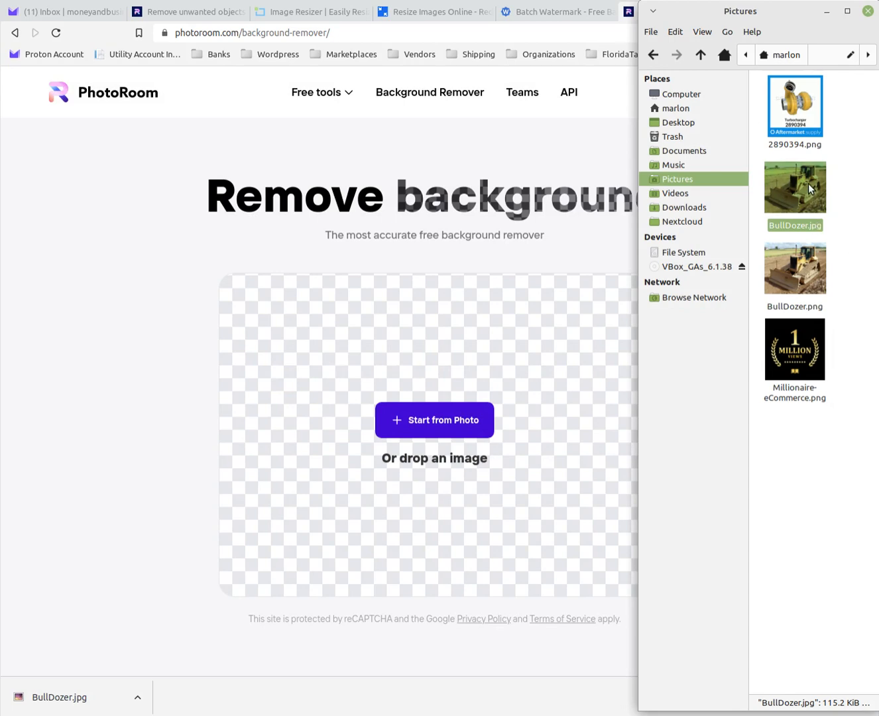
pyautogui.moveTo(795, 181); pyautogui.dragTo(398, 393)
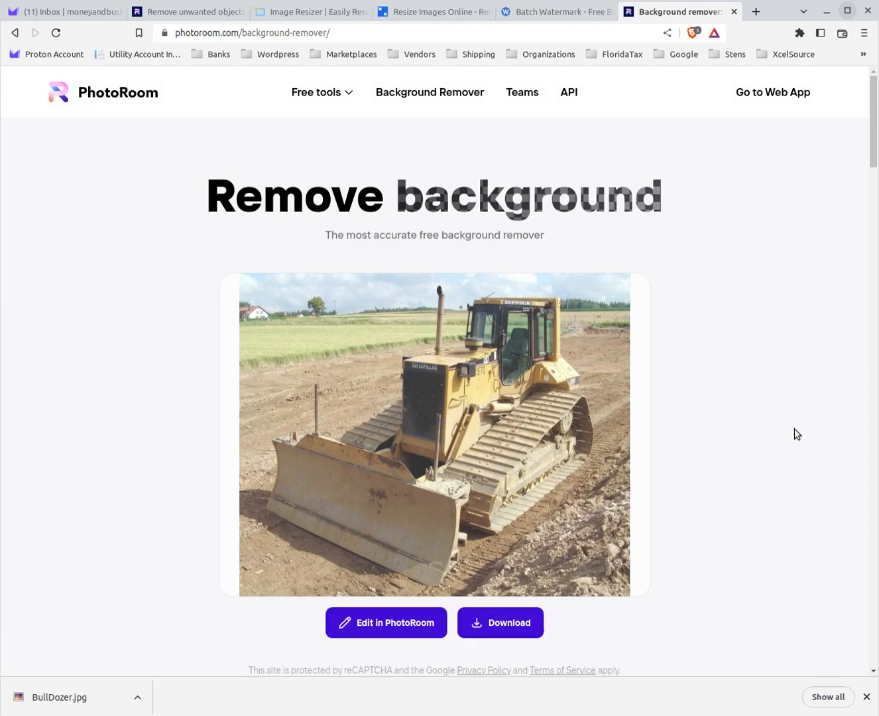
pyautogui.click(510, 627)
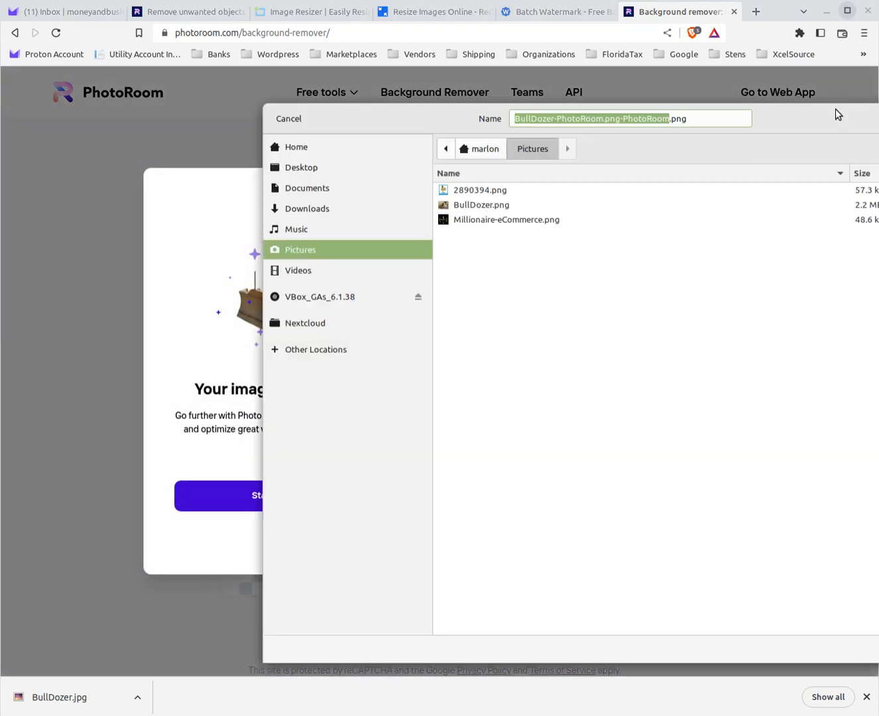
pyautogui.press('Return')
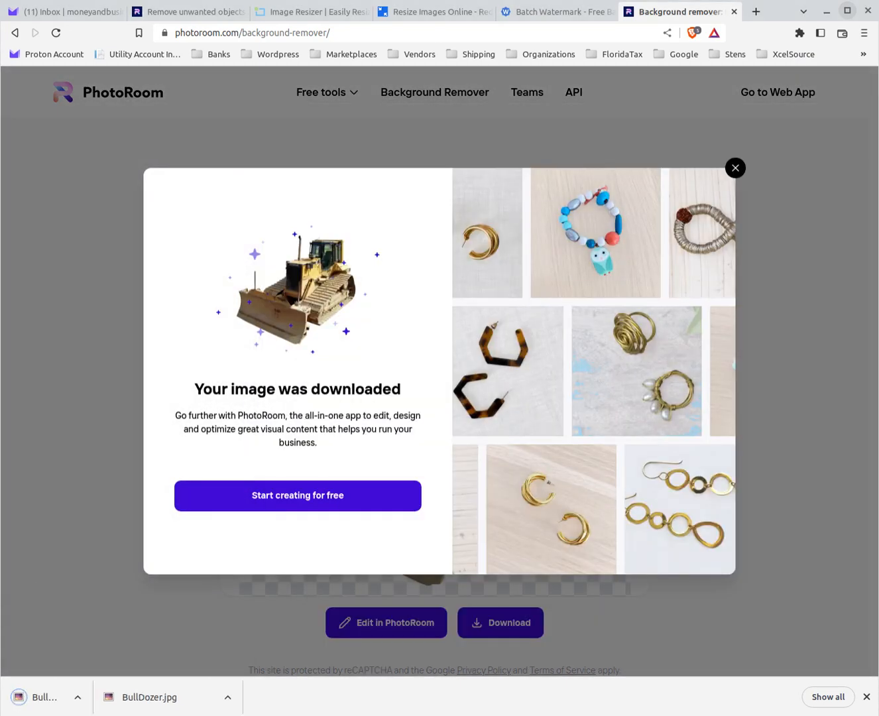
# View the downloaded bulldozer cutout from Pictures in the image viewer to check its transparent background, and return to the browser
pyautogui.hotkey('alt', 'Tab')
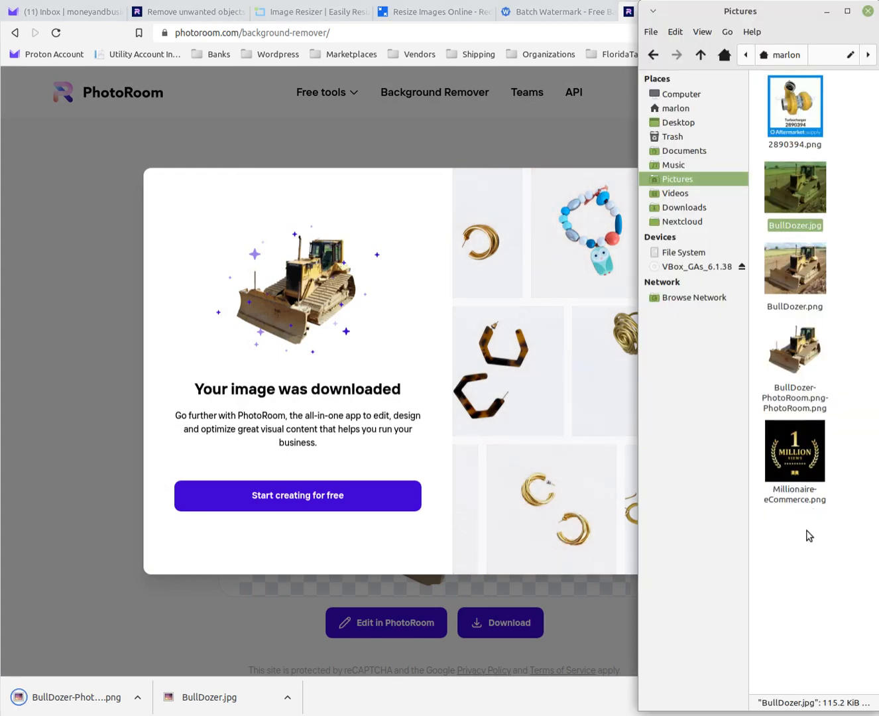
pyautogui.click(788, 348)
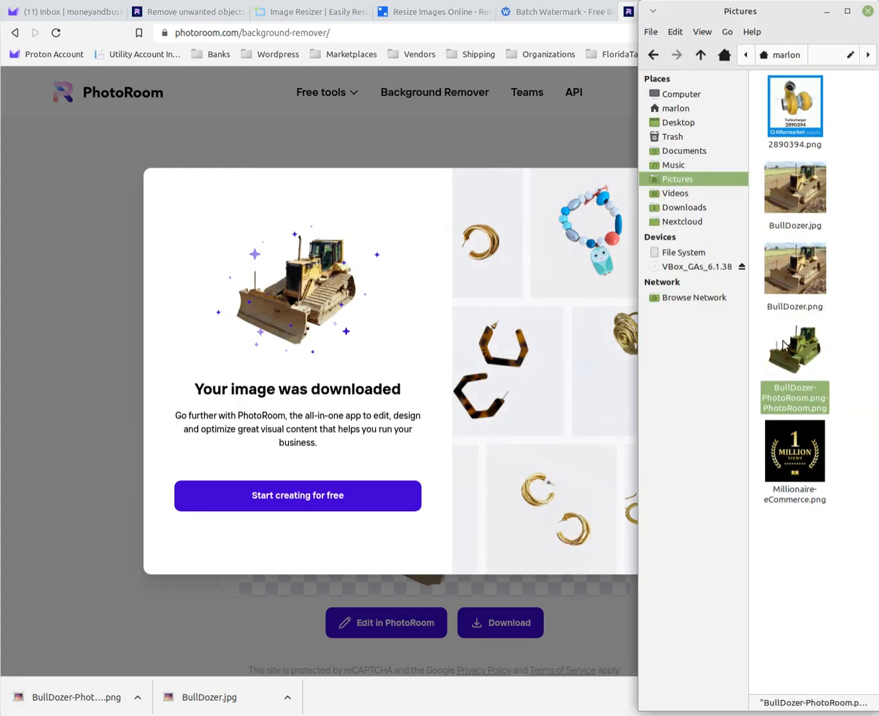
pyautogui.doubleClick(786, 346)
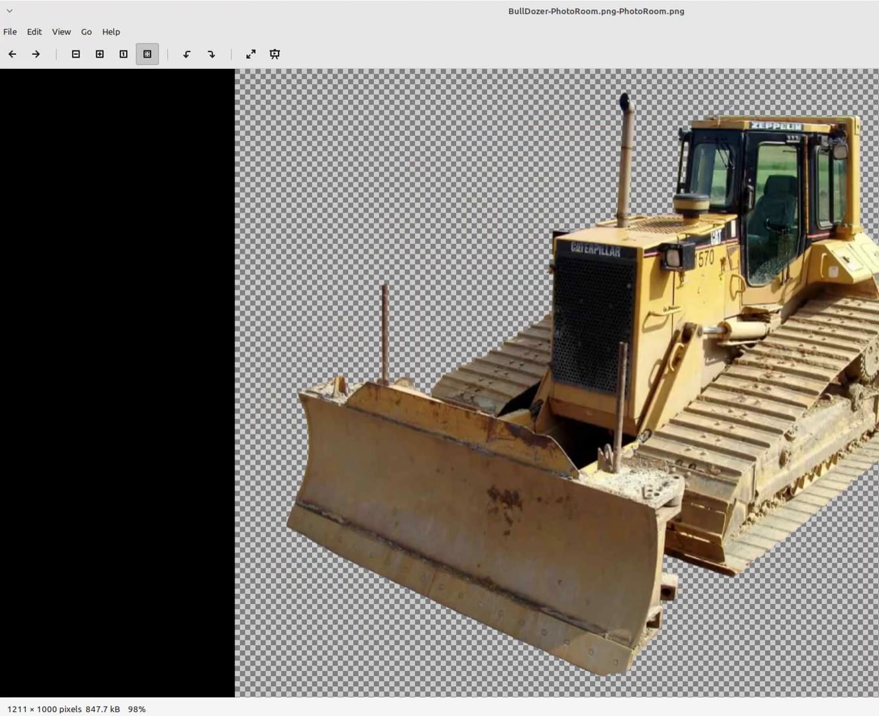
pyautogui.press('Escape')
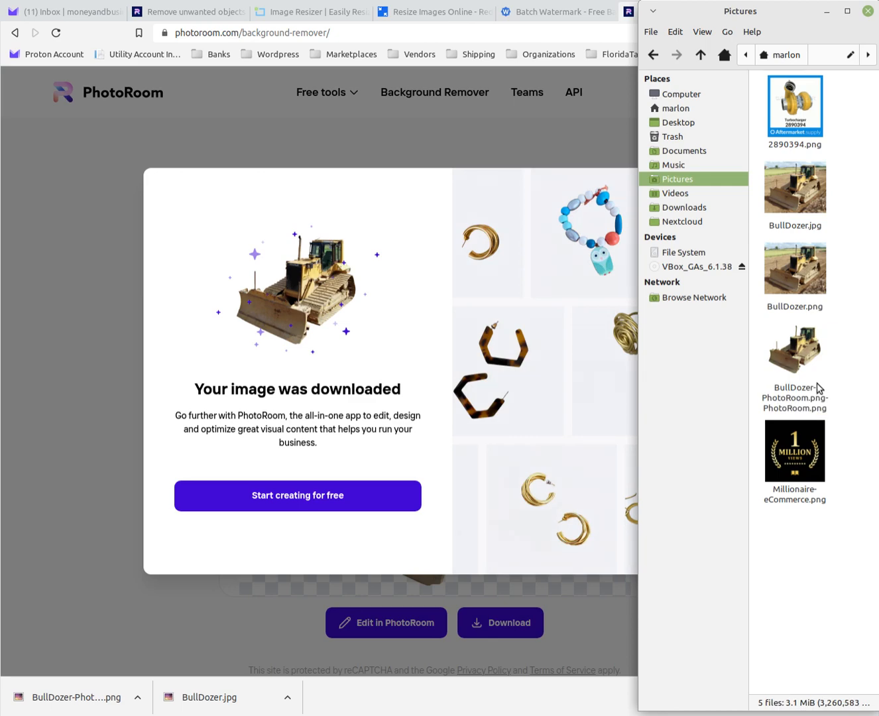
pyautogui.click(799, 391)
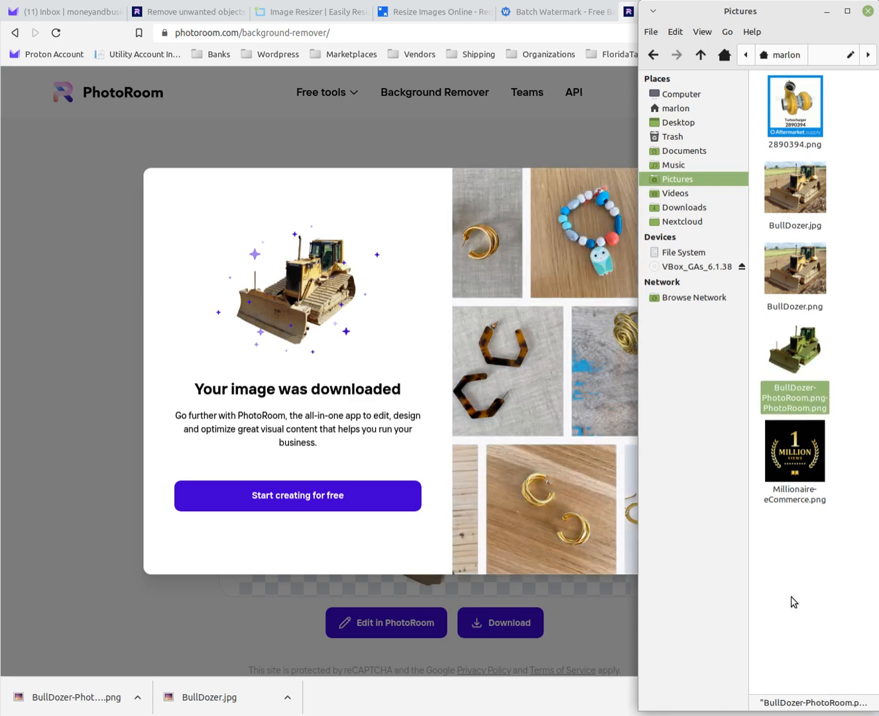
pyautogui.click(636, 197)
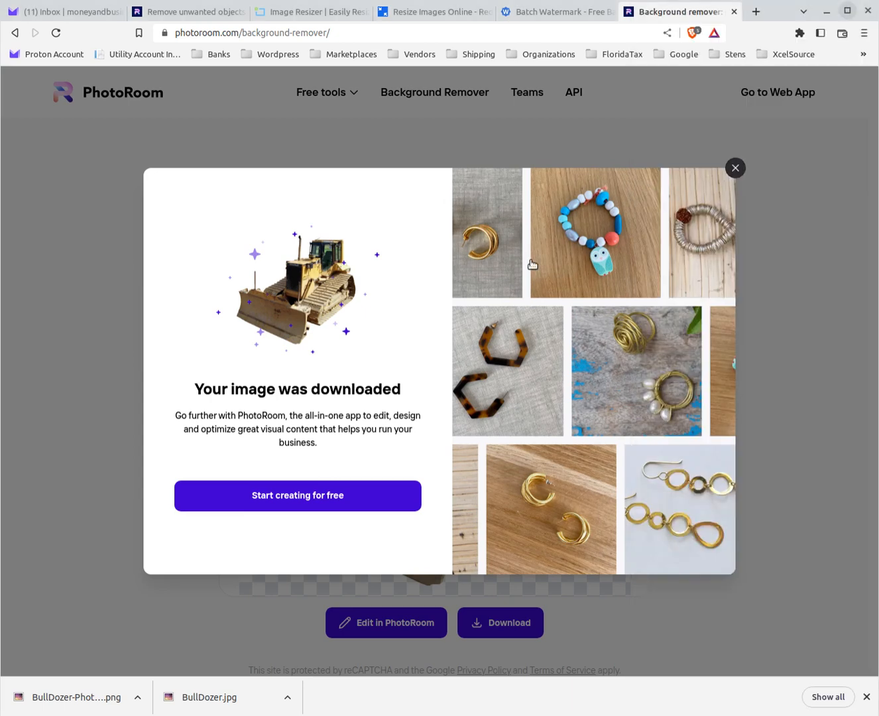
# Add a white background to BullDozer.jpg with PhotoRoom's White Background tool and save it as BullDozer-PhotoRoom.png-PhotoRoom (1).png in Pictures
pyautogui.click(735, 167)
pyautogui.moveTo(343, 92)
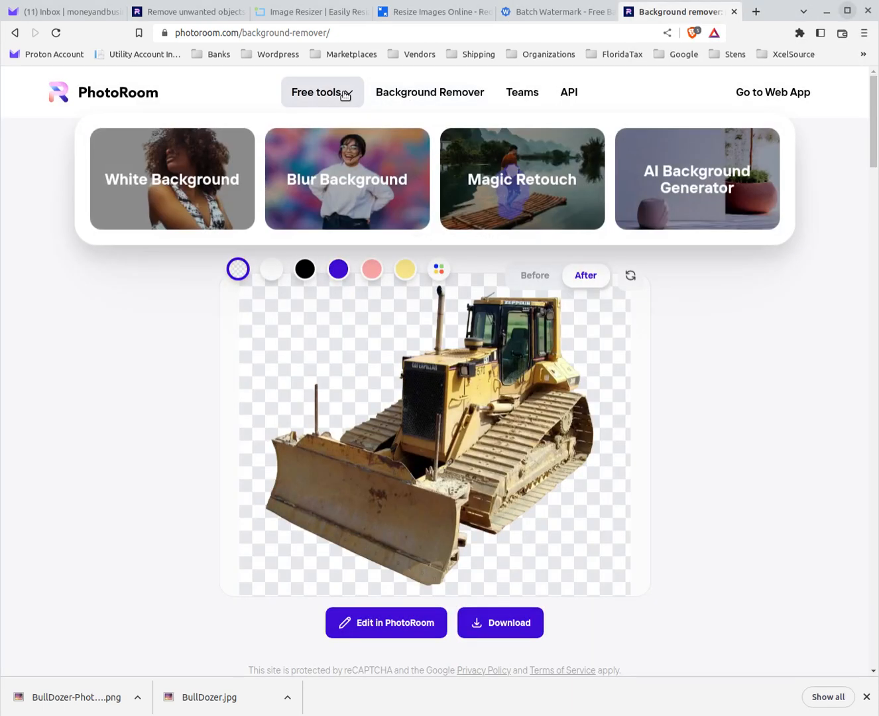
pyautogui.click(166, 179)
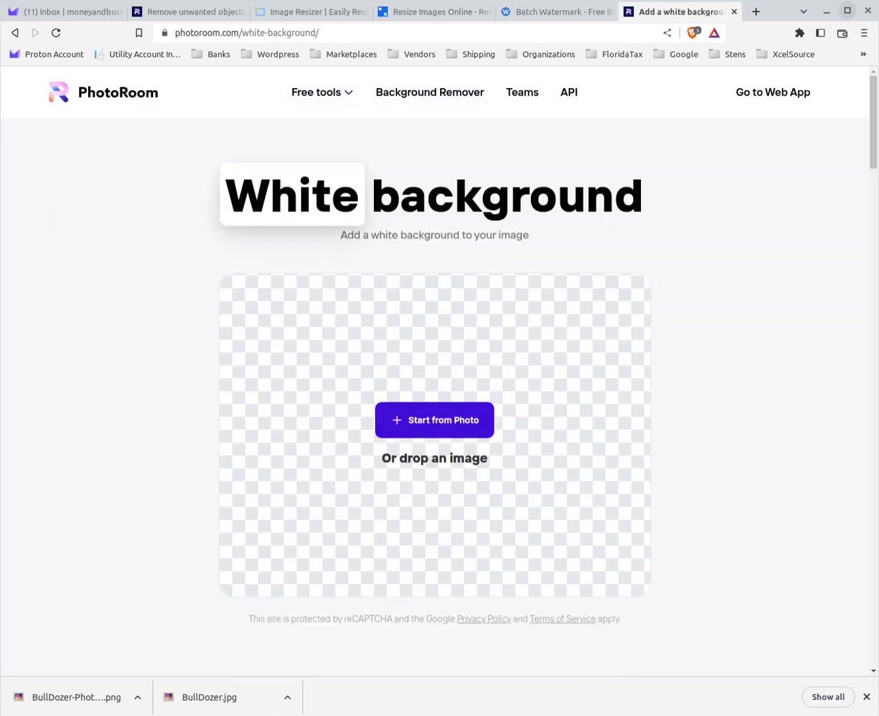
pyautogui.hotkey('alt', 'Tab')
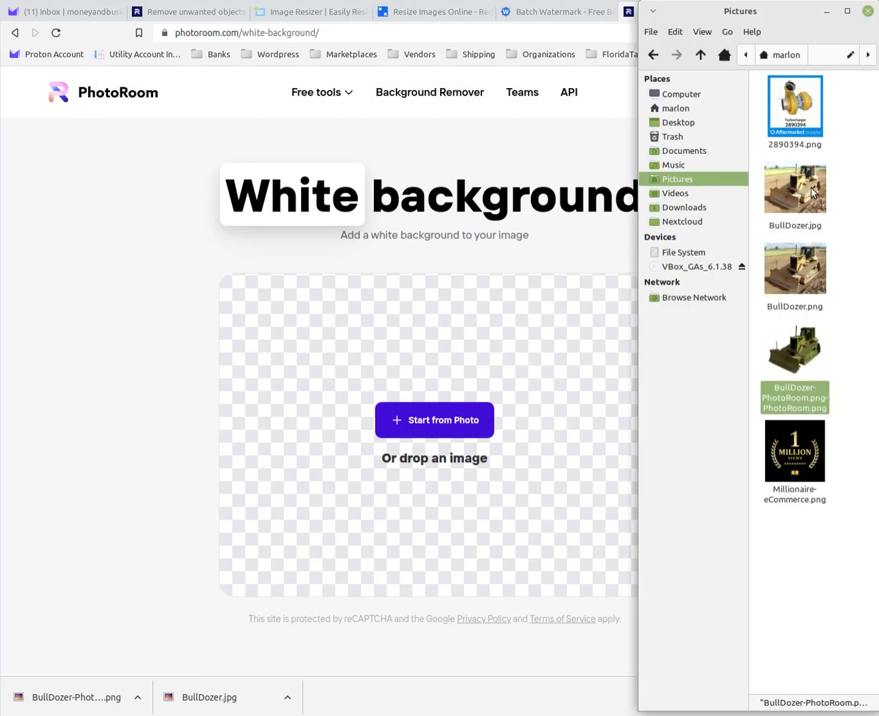
pyautogui.click(812, 192)
pyautogui.moveTo(799, 210); pyautogui.dragTo(331, 431)
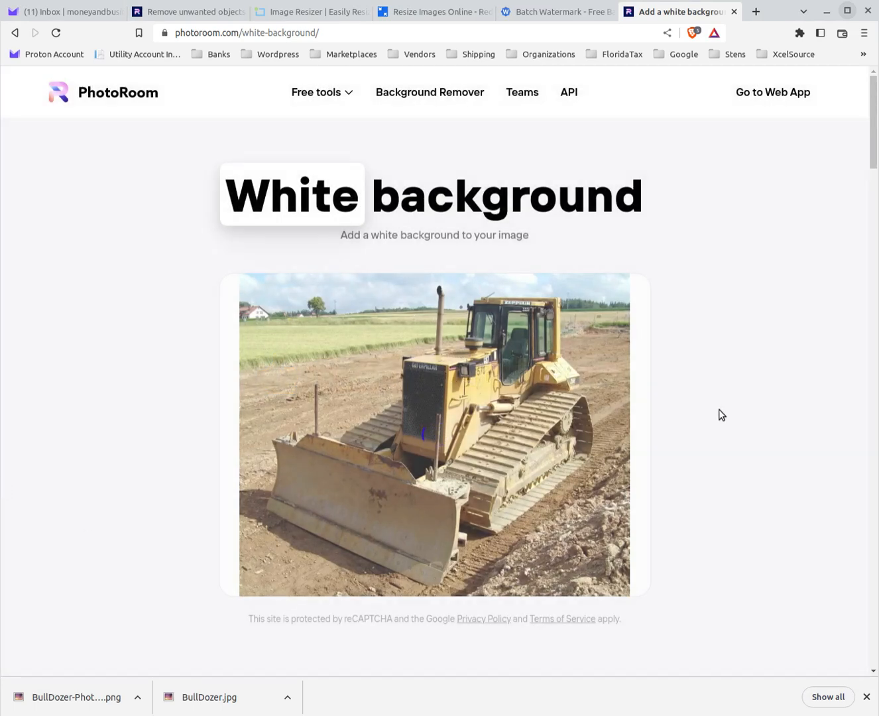
pyautogui.click(505, 623)
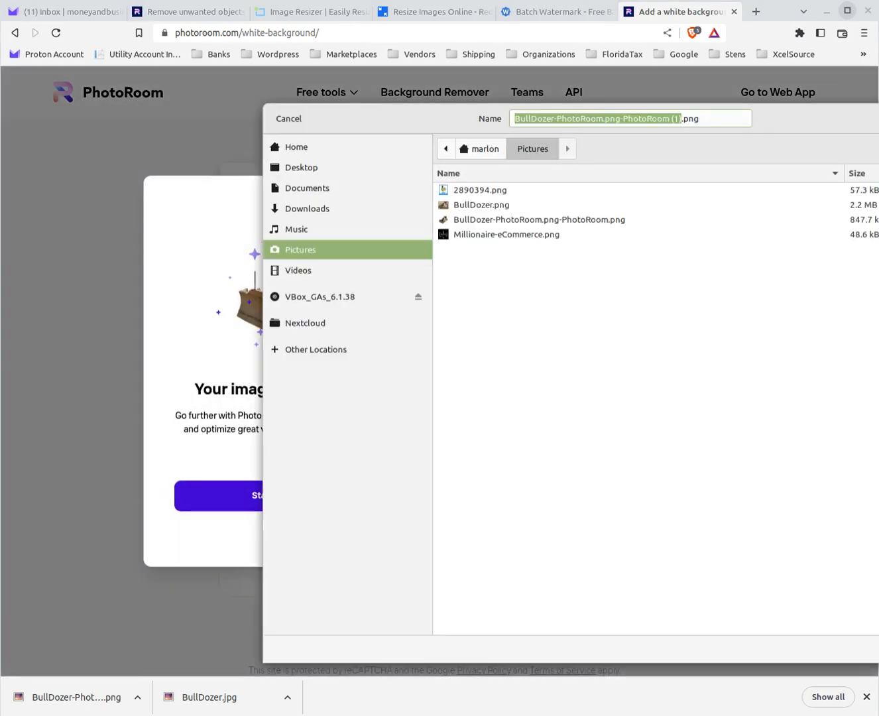
pyautogui.press('Return')
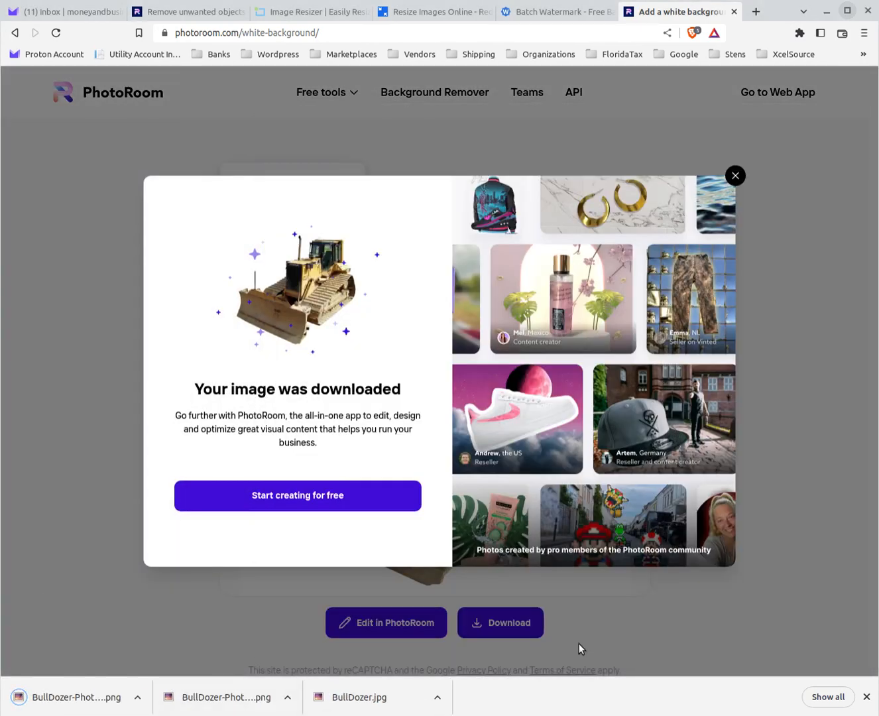
# View BullDozer-PhotoRoom.png-PhotoRoom (1).png in the image viewer to check its white background, and dismiss PhotoRoom's download notice in the browser
pyautogui.click(793, 476)
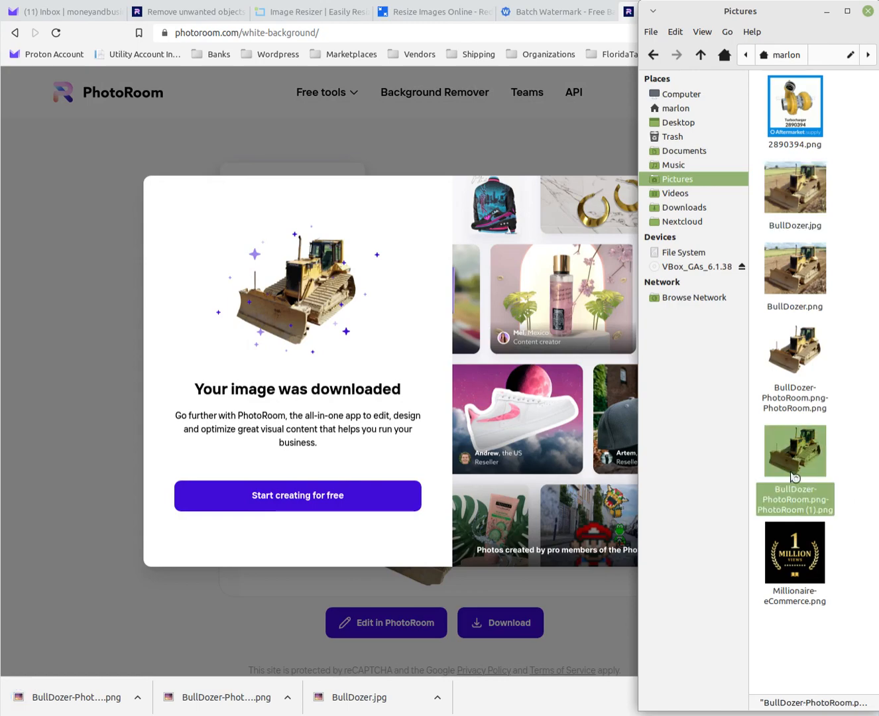
pyautogui.doubleClick(792, 476)
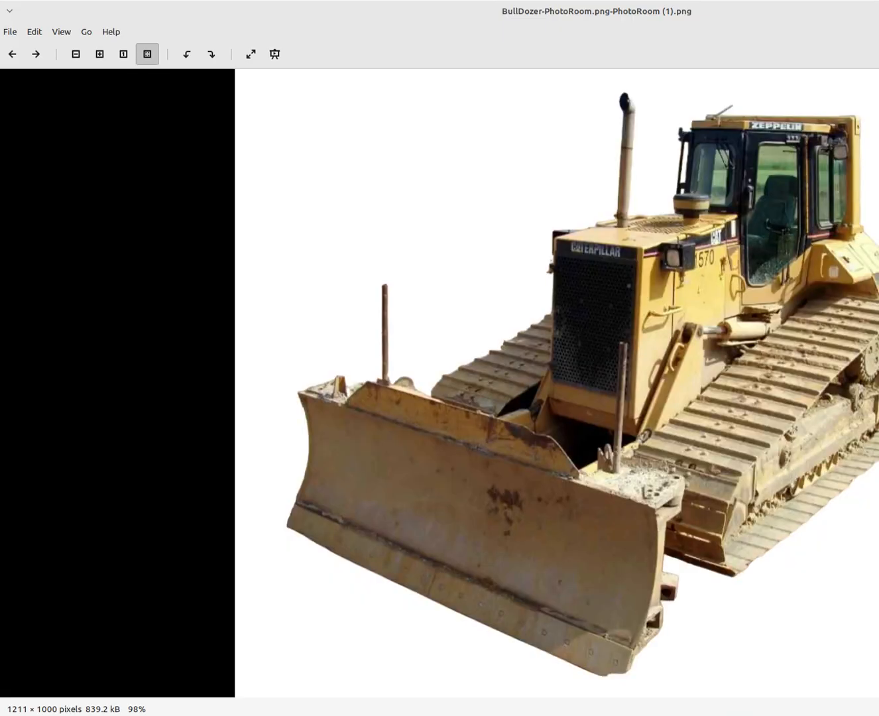
pyautogui.hotkey('ctrl', 'w')
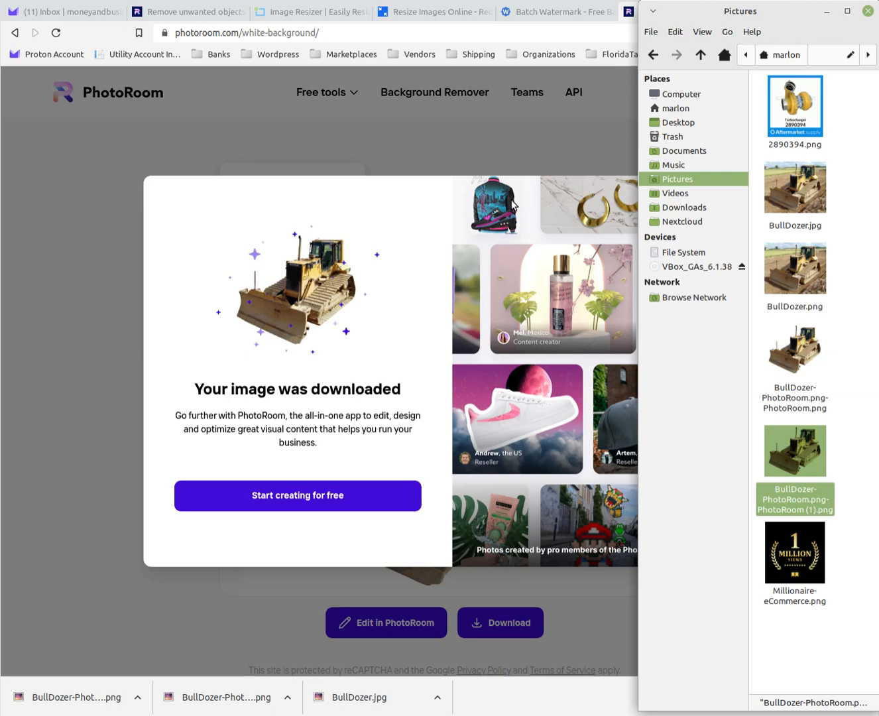
pyautogui.click(544, 171)
pyautogui.click(736, 177)
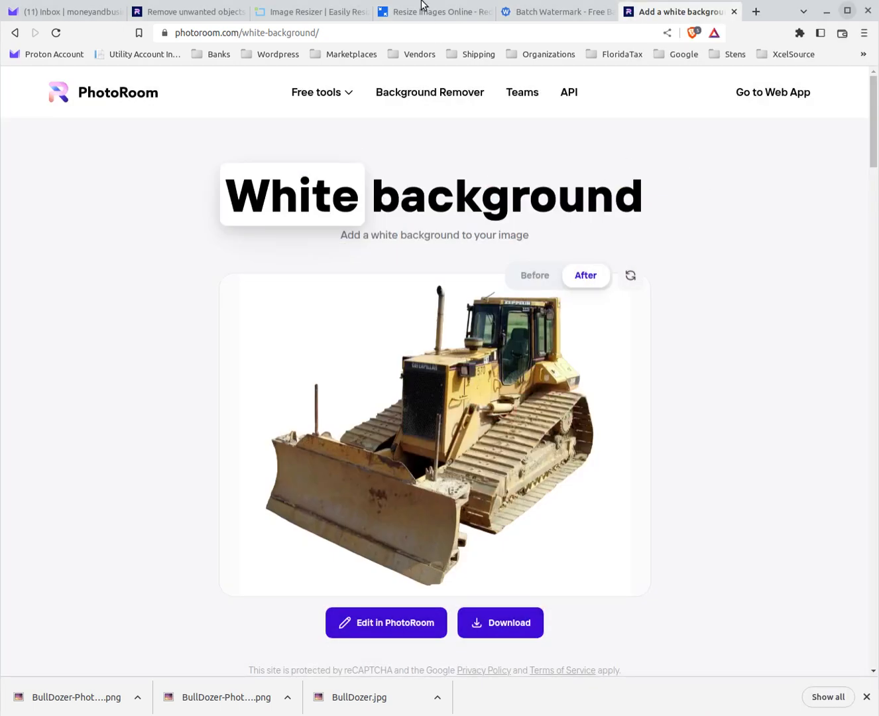
# Switch to the Batch Watermark page and load BullDozer-PhotoRoom.png-PhotoRoom (1).png from Pictures as the image for watermarking
pyautogui.click(549, 15)
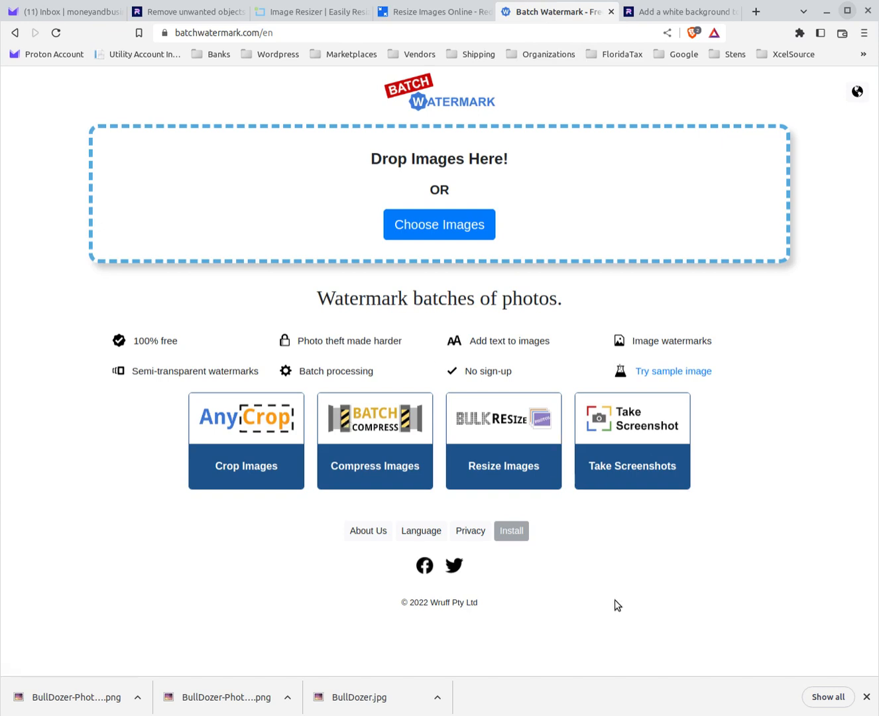
pyautogui.click(469, 16)
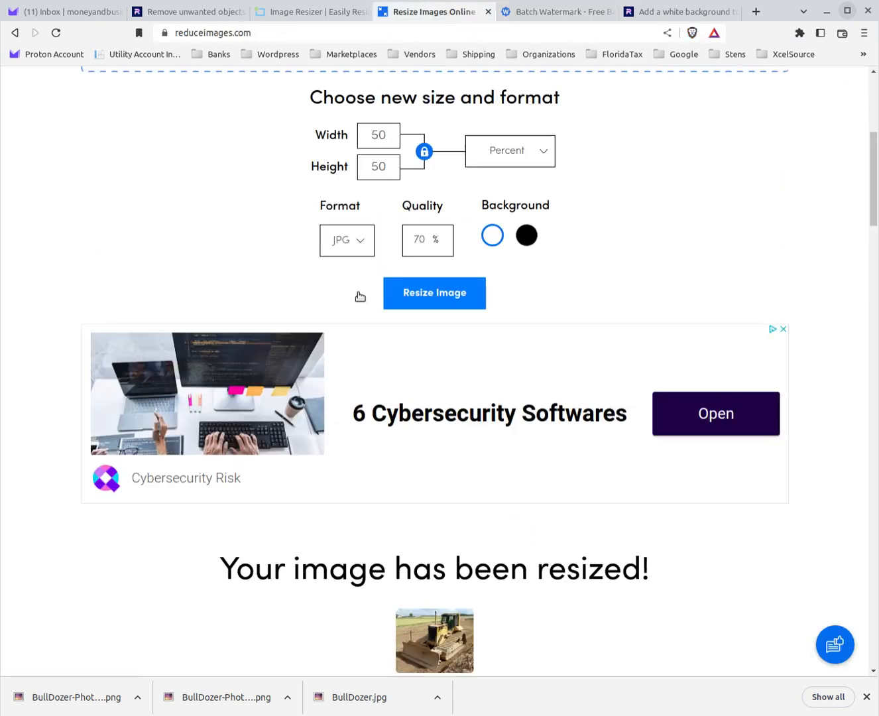
pyautogui.click(573, 10)
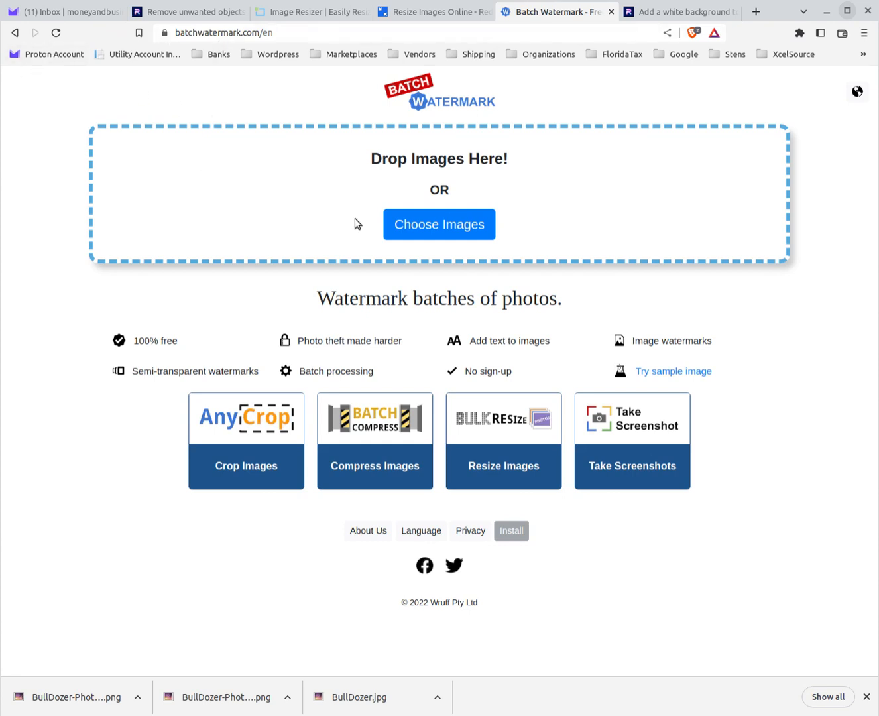
pyautogui.click(216, 32)
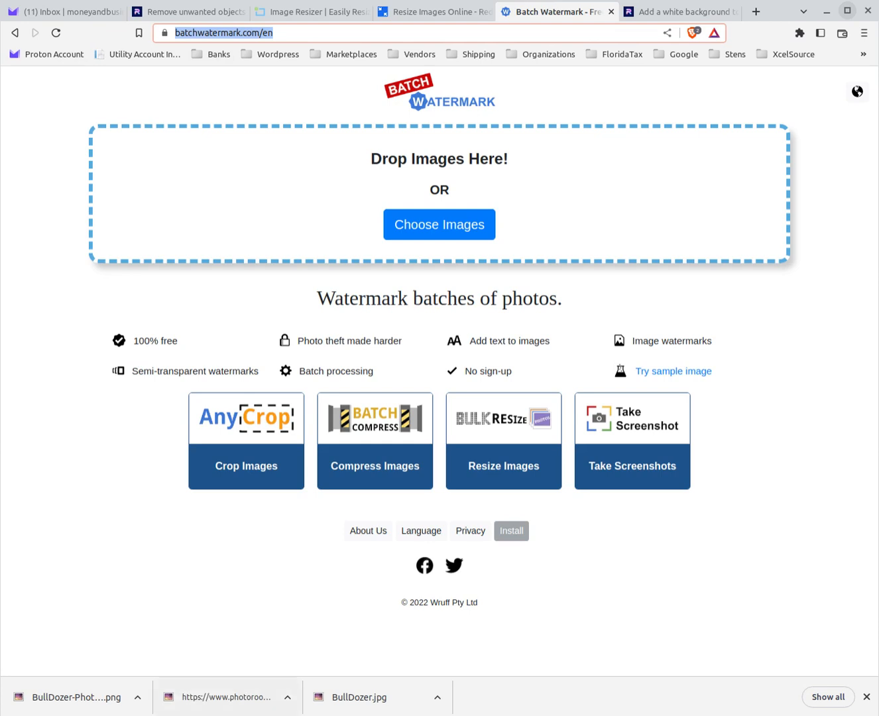
pyautogui.click(226, 698)
pyautogui.click(845, 517)
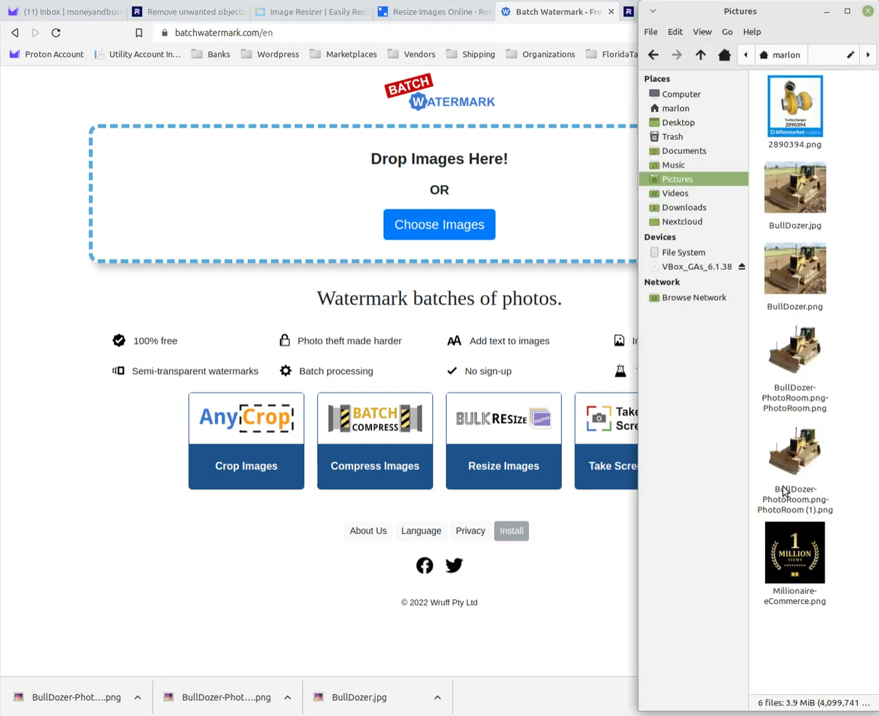
pyautogui.click(786, 491)
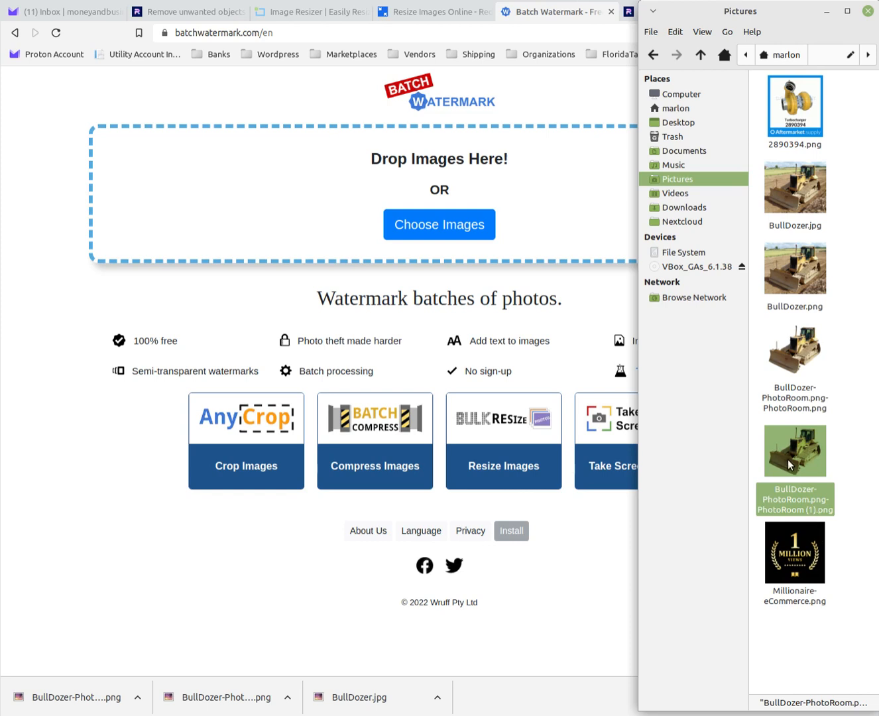
pyautogui.moveTo(774, 450); pyautogui.dragTo(390, 167)
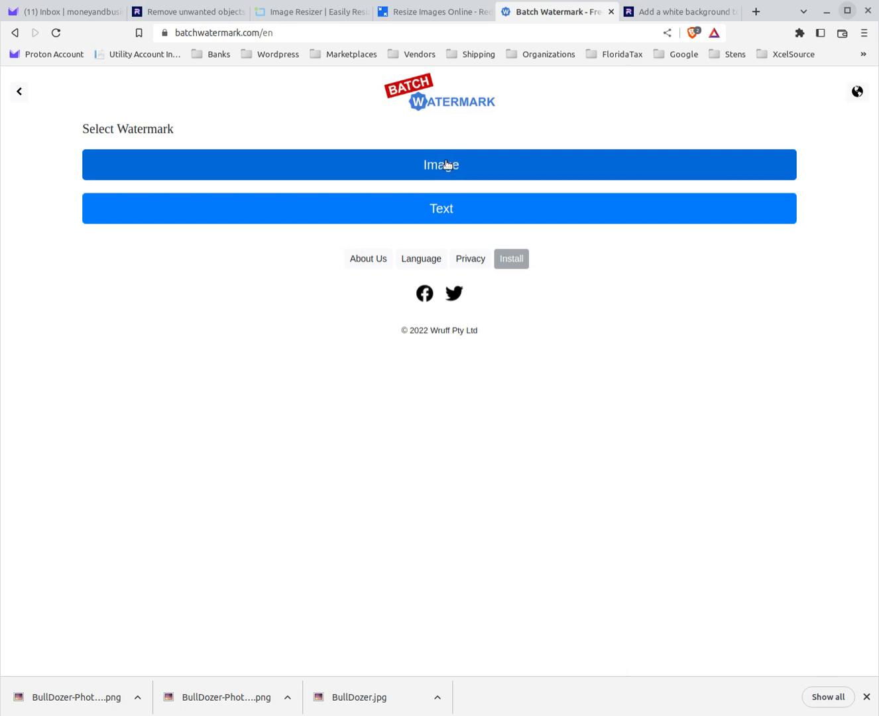
# Choose an image watermark and load Millionaire-eCommerce.png from Pictures as the watermark
pyautogui.click(449, 170)
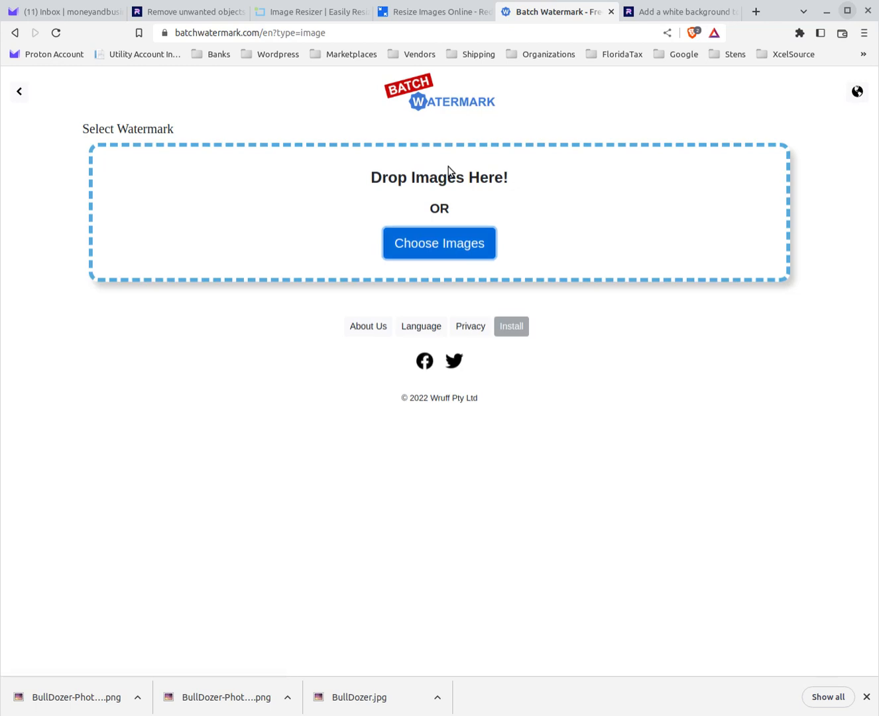
pyautogui.hotkey('alt', 'Tab')
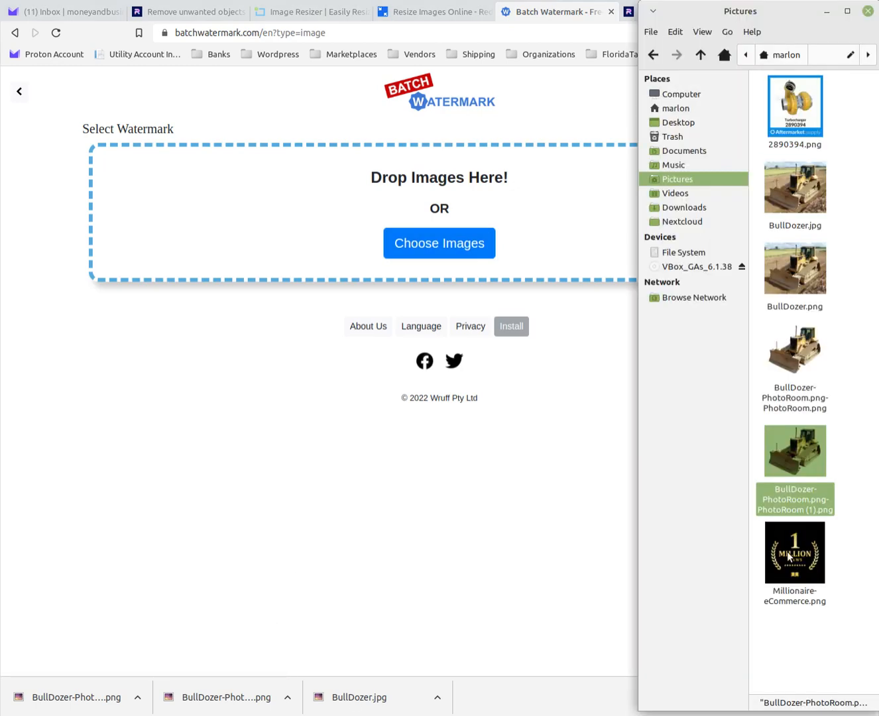
pyautogui.click(788, 551)
pyautogui.moveTo(808, 583); pyautogui.dragTo(415, 199)
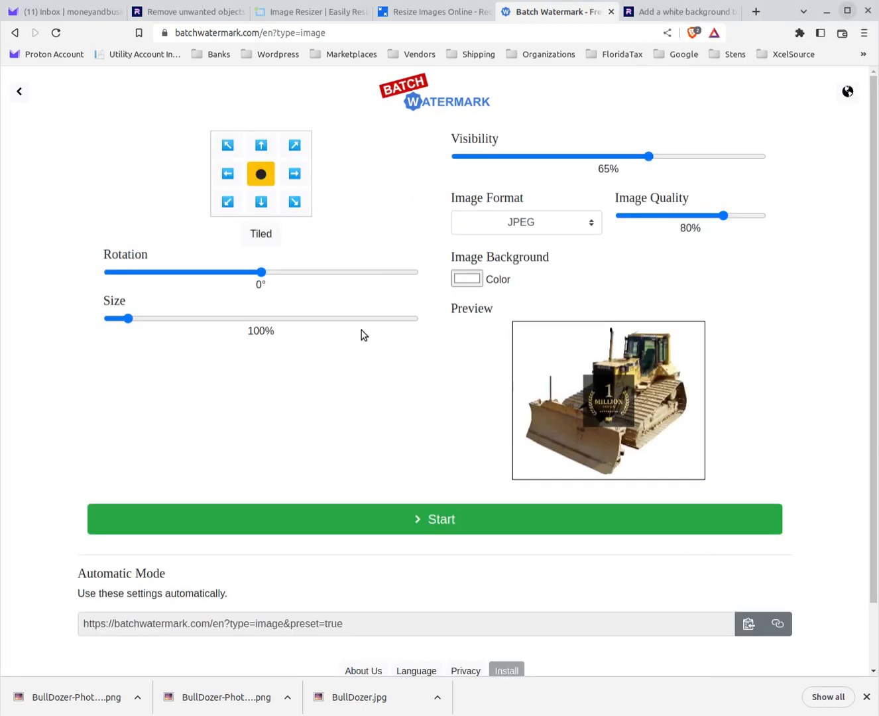
# Try several watermark positions on the bulldozer image and anchor the watermark in its bottom-left corner
pyautogui.click(227, 145)
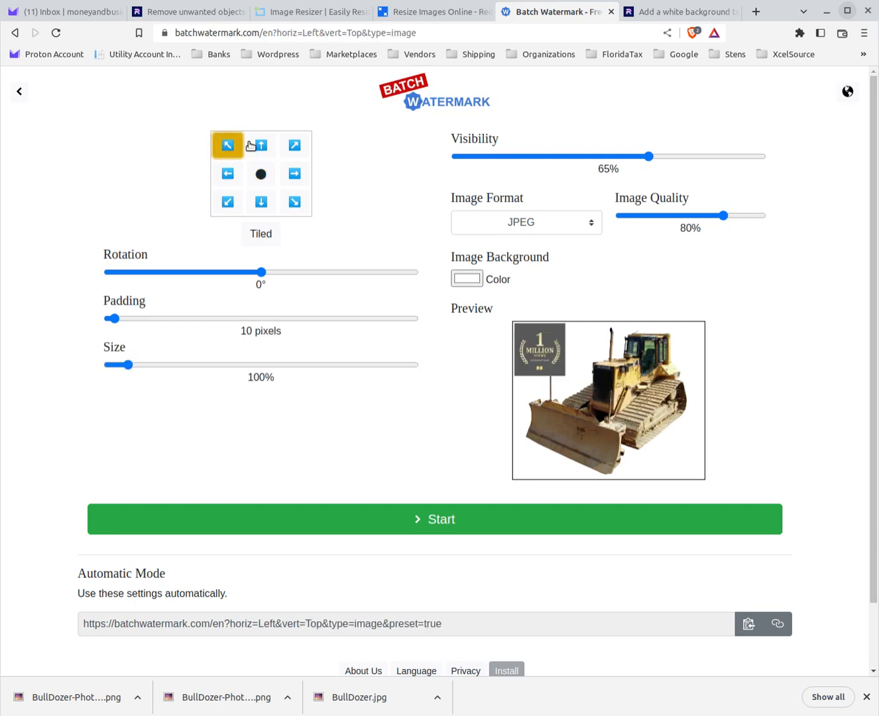
pyautogui.click(261, 144)
pyautogui.click(295, 144)
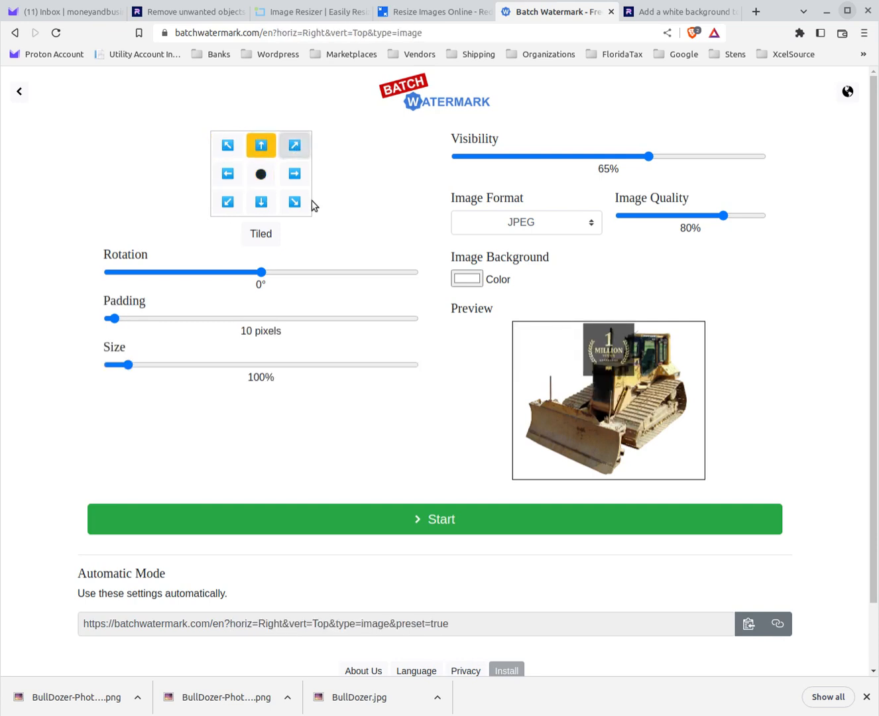
pyautogui.click(293, 174)
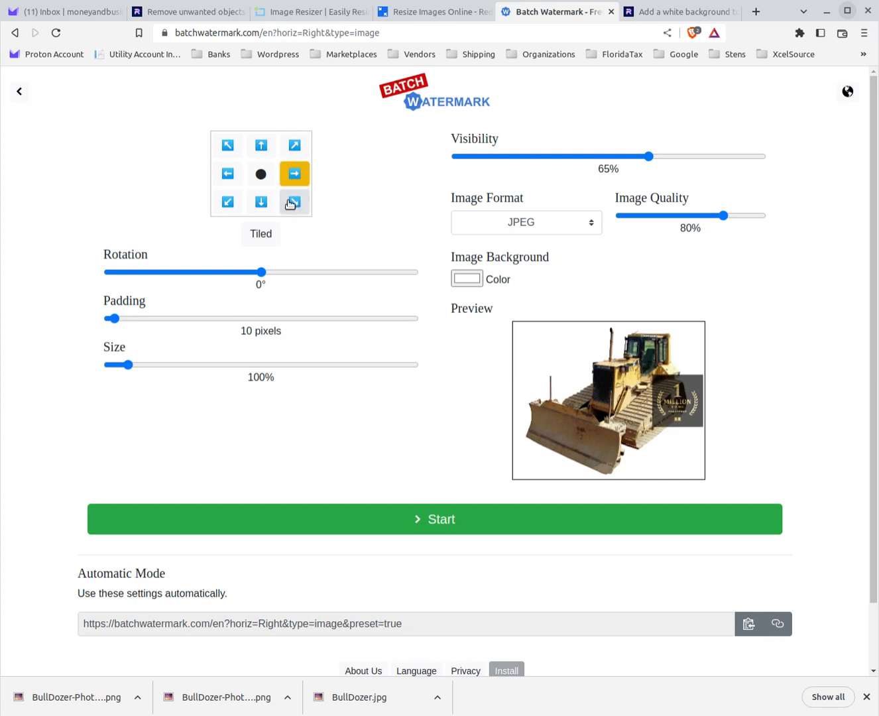
pyautogui.click(295, 202)
pyautogui.click(228, 203)
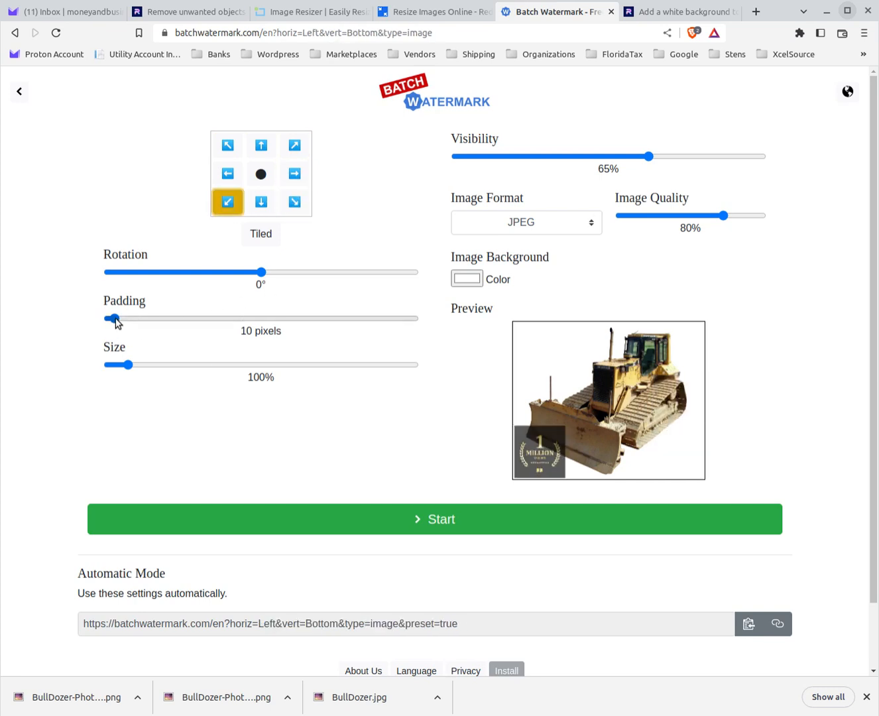
# Set the watermark's size to 50% and its padding to 65 pixels
pyautogui.click(125, 365)
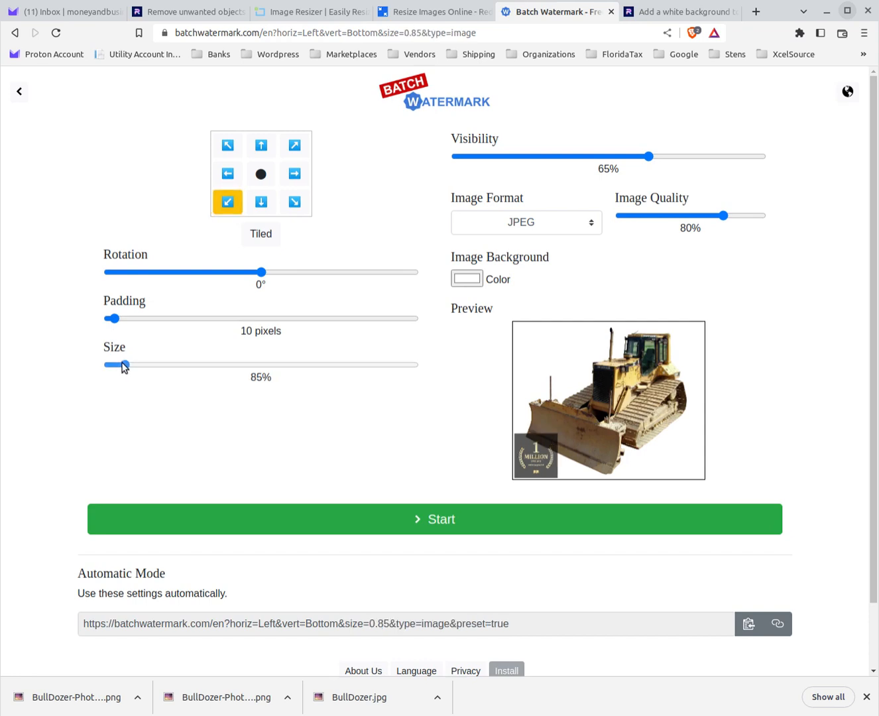
pyautogui.moveTo(124, 367); pyautogui.dragTo(117, 367)
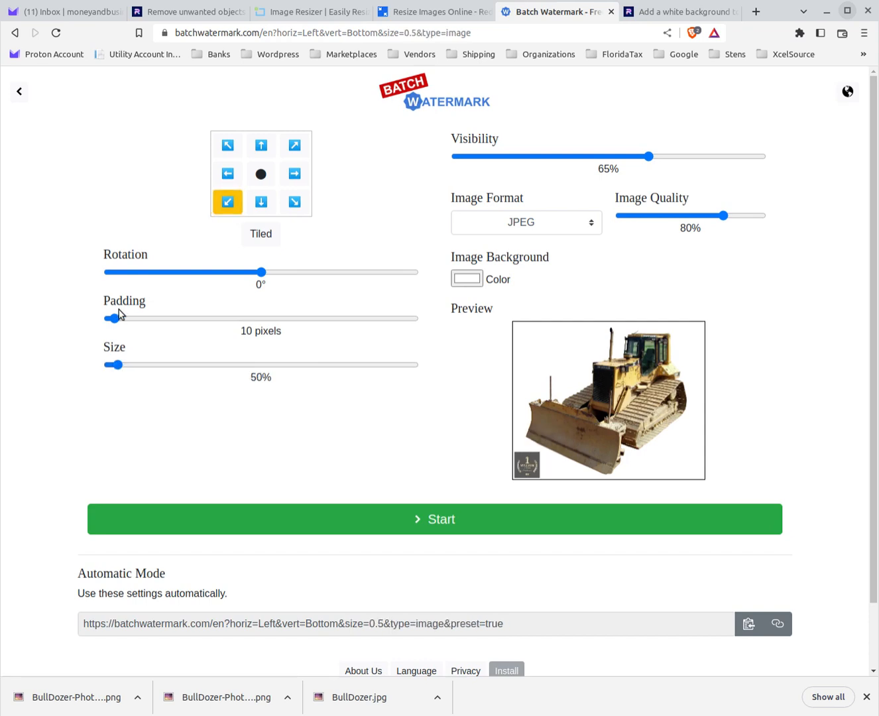
pyautogui.moveTo(116, 317); pyautogui.dragTo(148, 319)
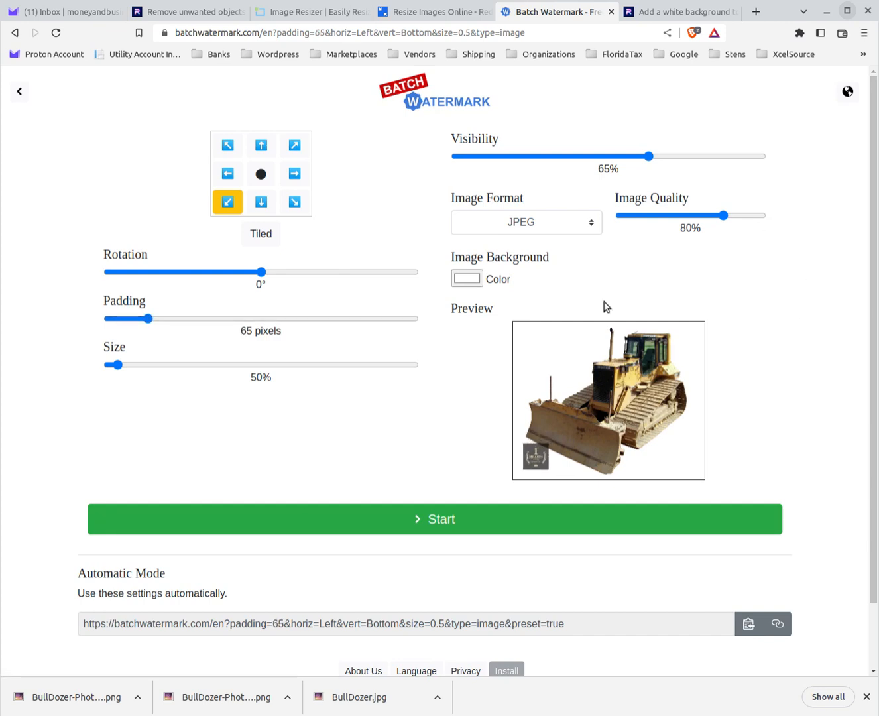
# Set the watermark's visibility to 25% and save the watermarked image as BullDozer-PhotoRoom.png-PhotoRoom (1).jpg in Pictures
pyautogui.moveTo(649, 157); pyautogui.dragTo(763, 165)
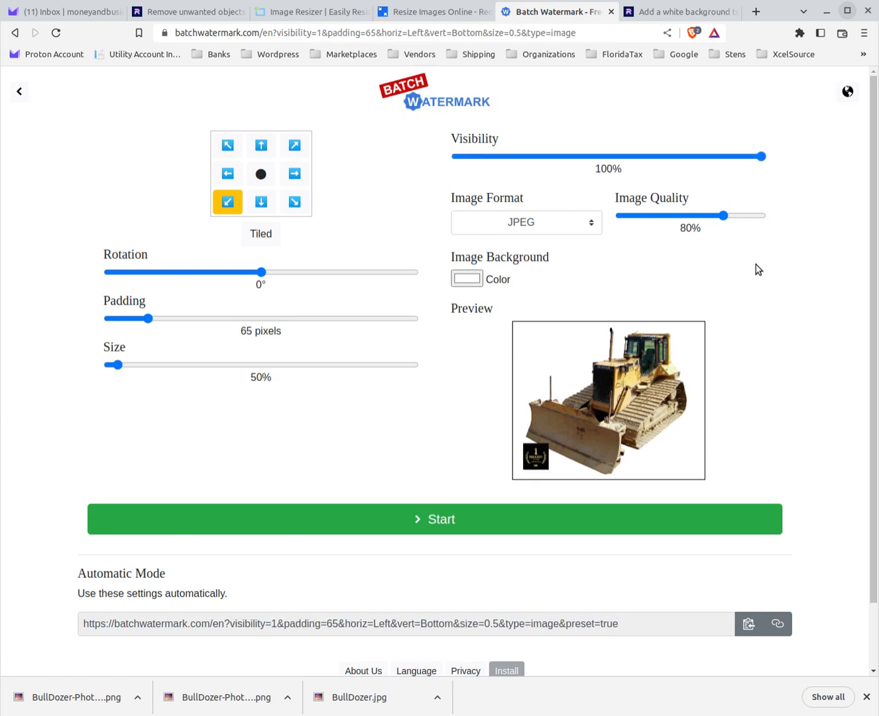
pyautogui.moveTo(763, 157); pyautogui.dragTo(525, 157)
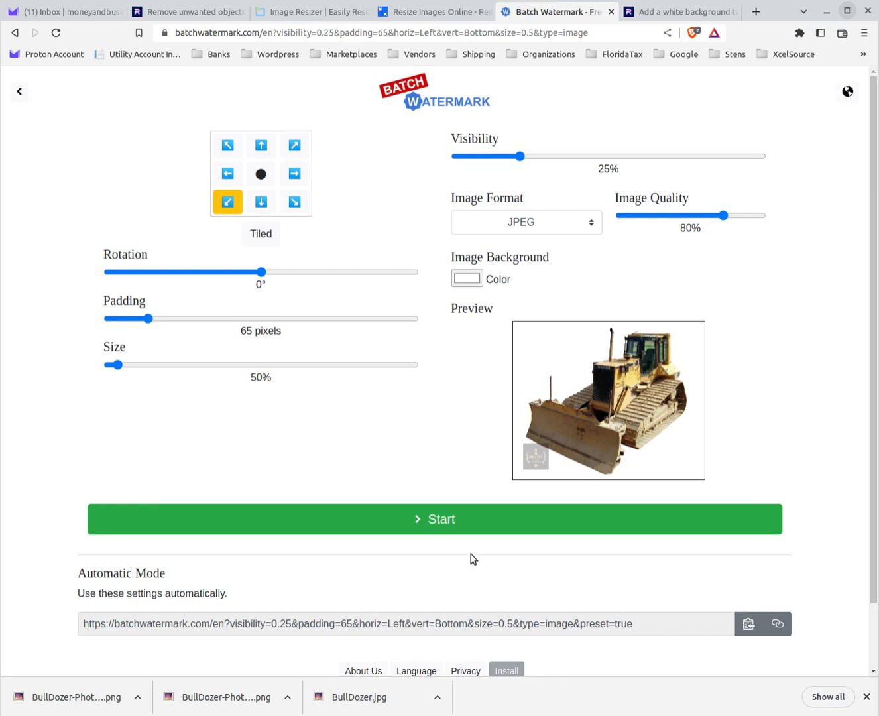
pyautogui.click(441, 527)
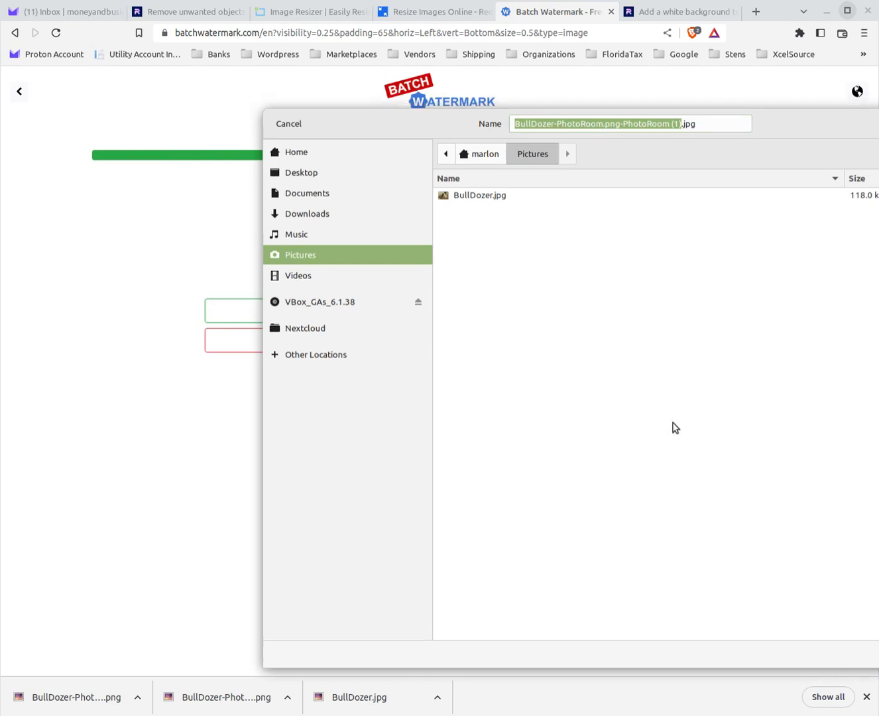
pyautogui.press('Return')
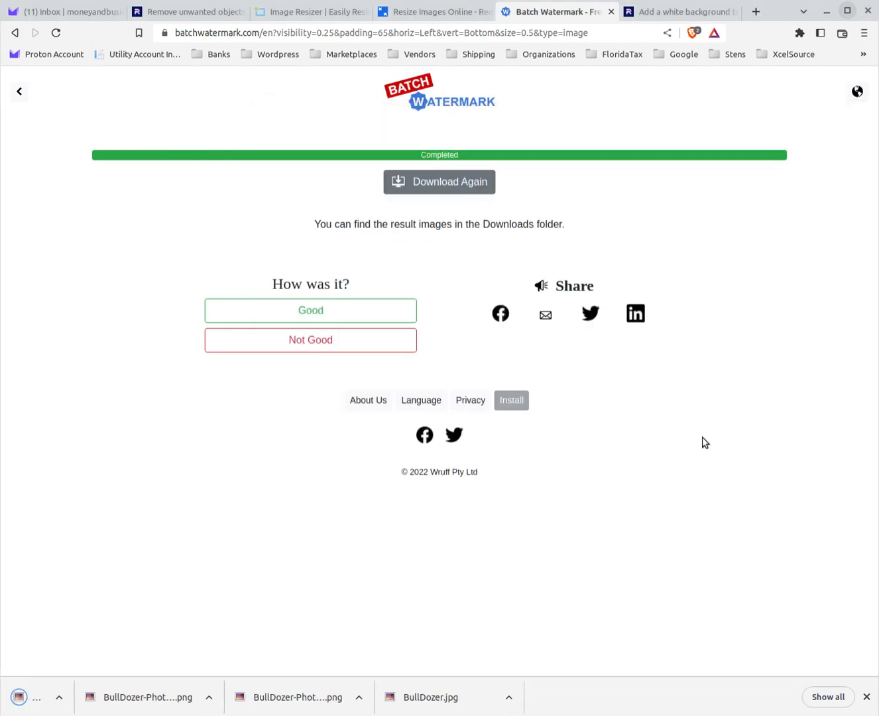
# View BullDozer-PhotoRoom.png-PhotoRoom (1).jpg from Pictures in the image viewer to check its watermark, and close the viewer
pyautogui.hotkey('alt', 'Tab')
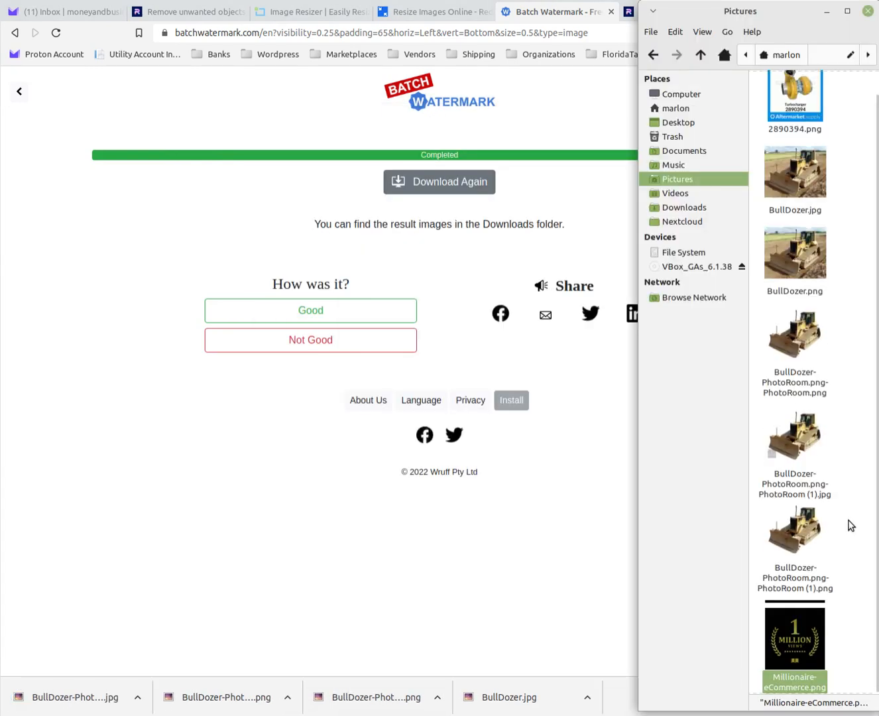
pyautogui.scroll(-1, 850, 525)
pyautogui.click(853, 539)
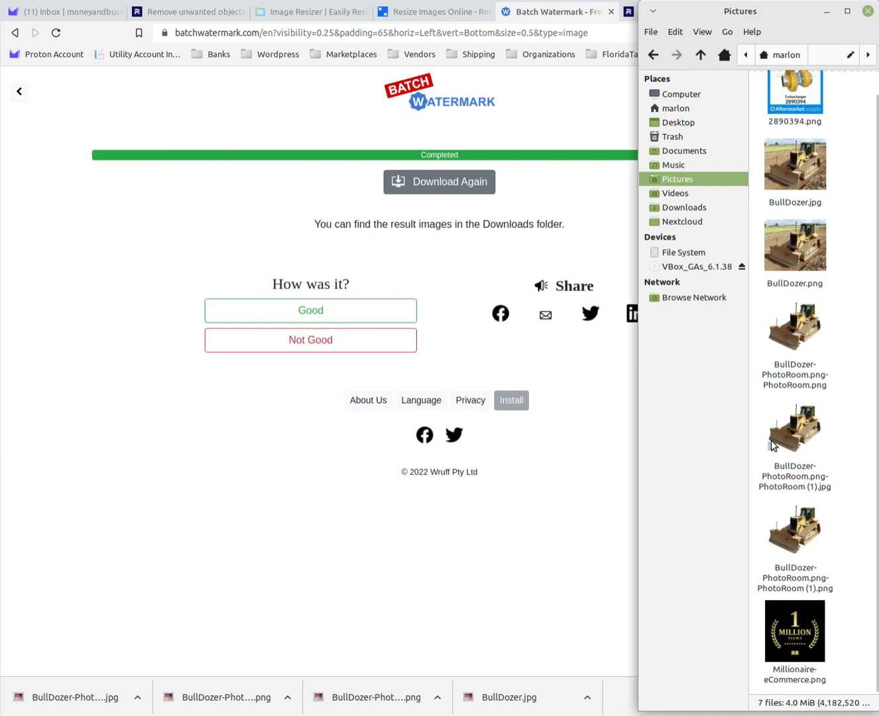
pyautogui.click(793, 426)
pyautogui.doubleClick(791, 421)
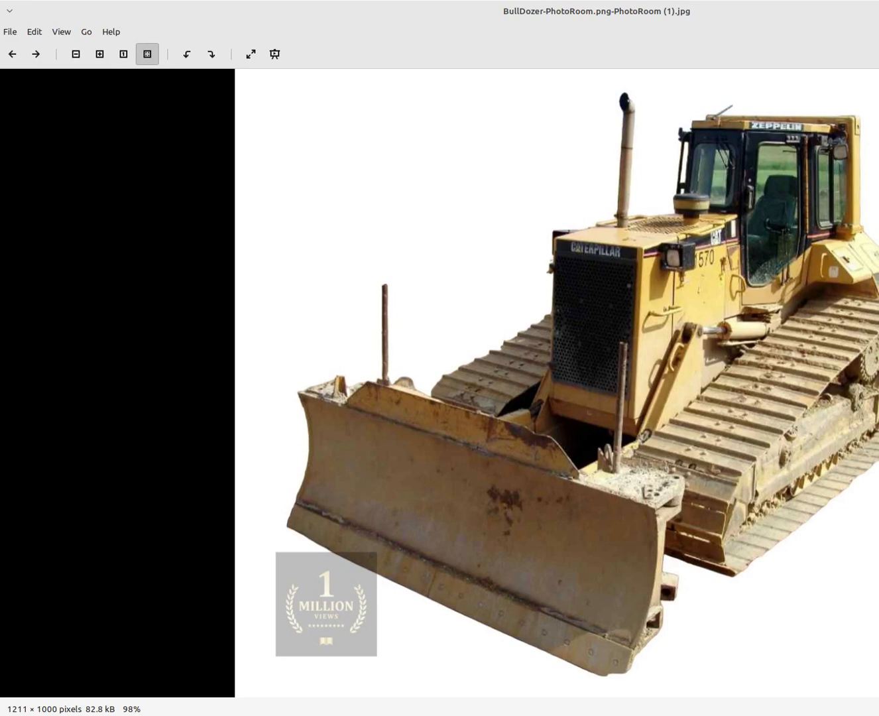
pyautogui.press('Escape')
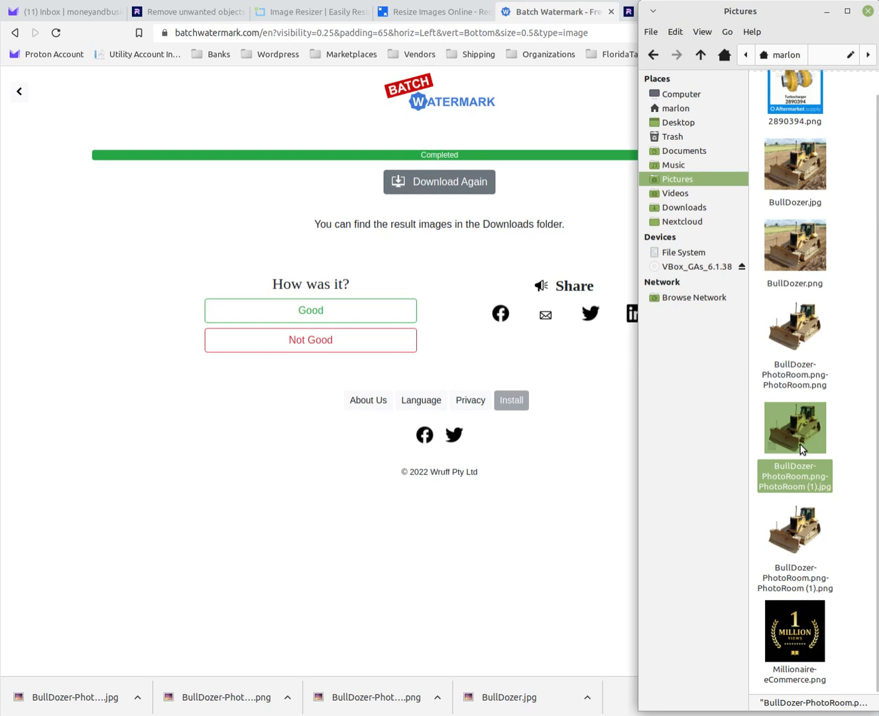
# Clear the finished watermark job and return Batch Watermark to its start page at batchwatermark.com/en
pyautogui.click(853, 436)
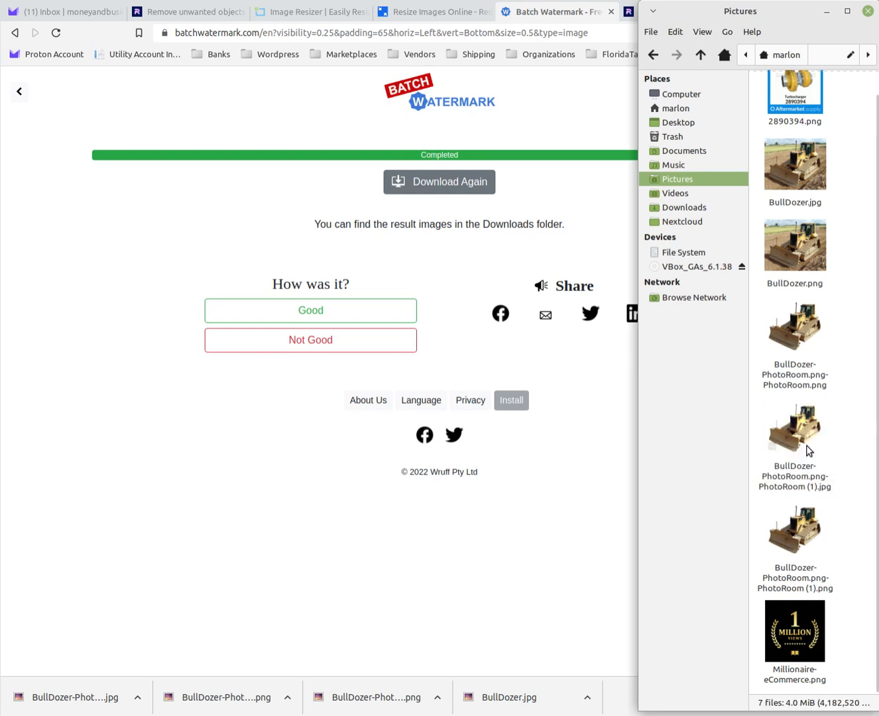
pyautogui.scroll(1, 758, 441)
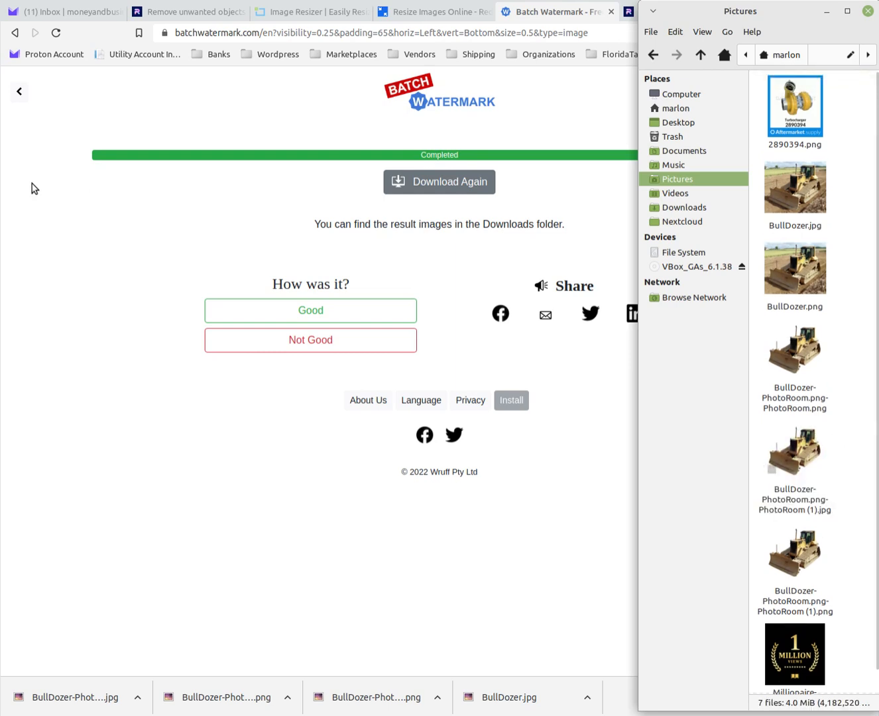
pyautogui.click(19, 89)
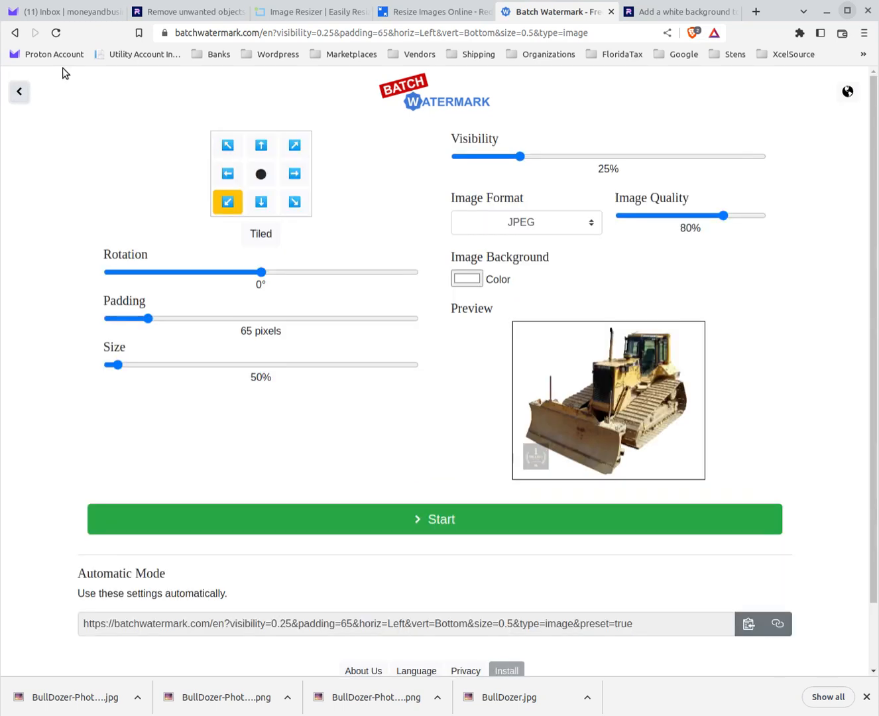
pyautogui.click(14, 101)
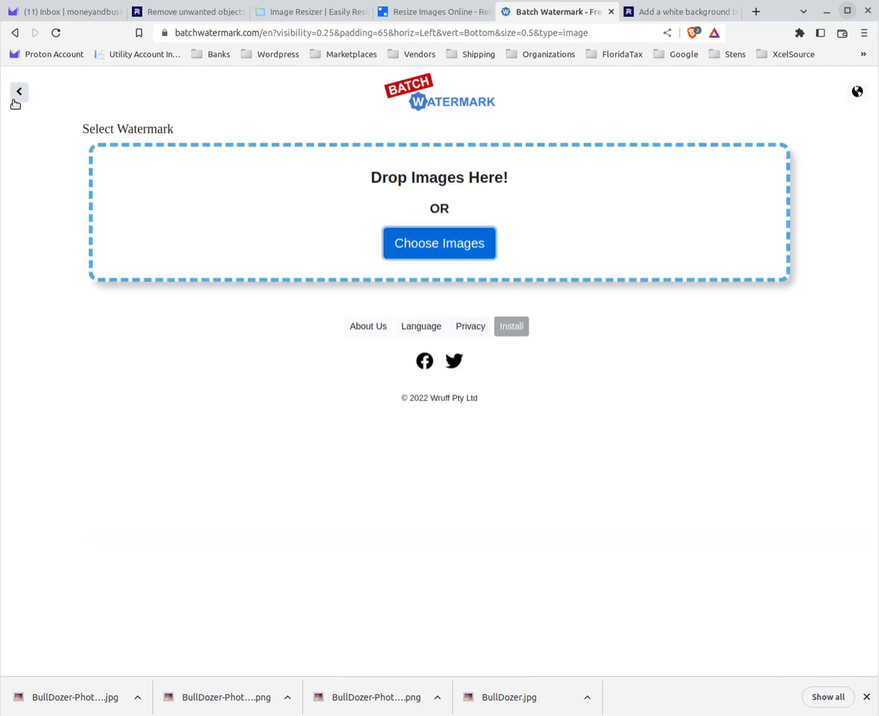
pyautogui.click(18, 97)
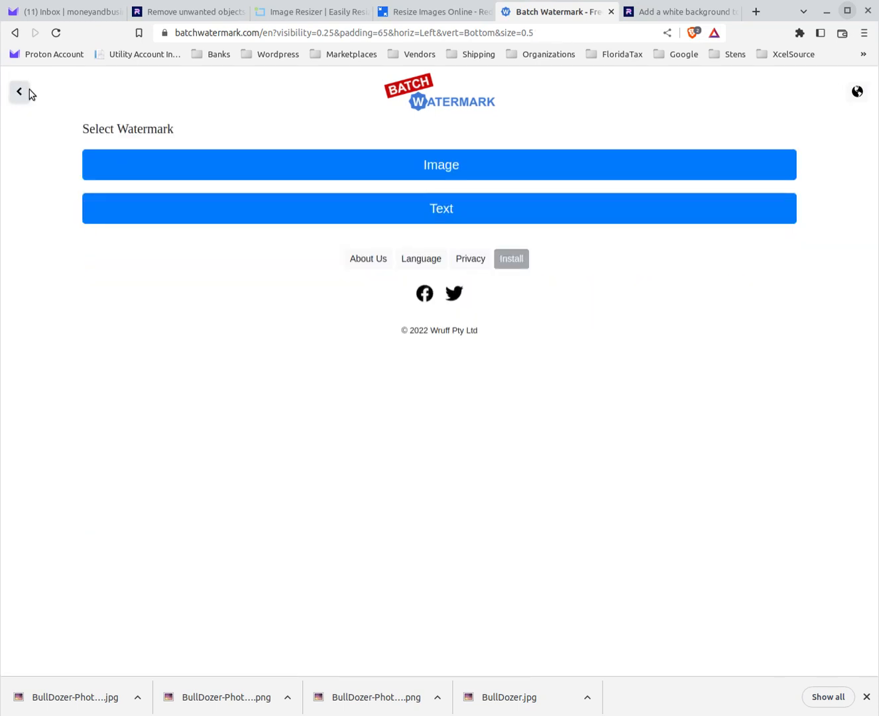
pyautogui.moveTo(260, 29); pyautogui.dragTo(623, 30)
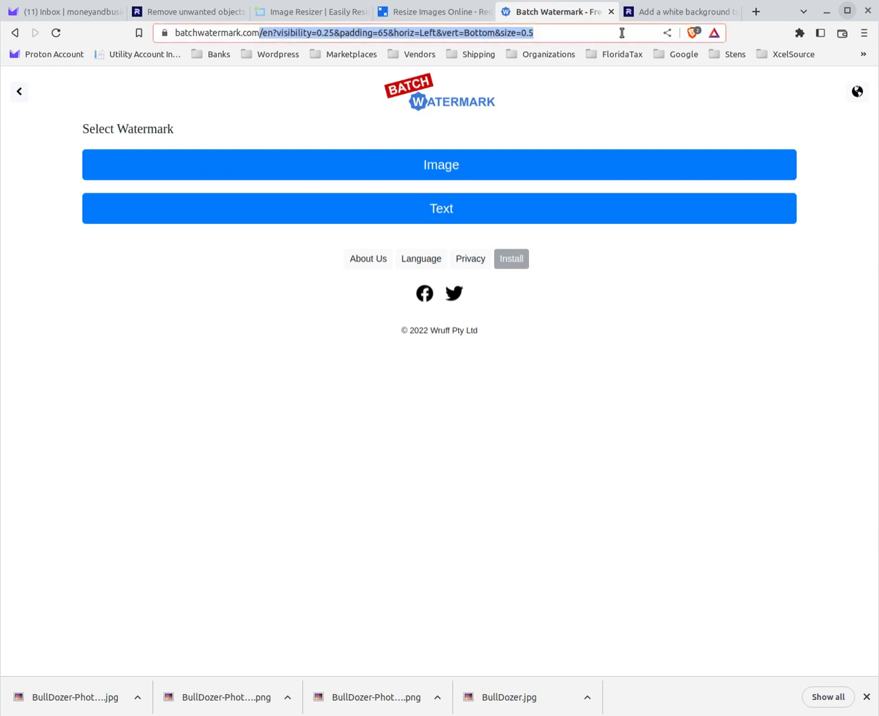
pyautogui.press('BackSpace')
pyautogui.press('Return')
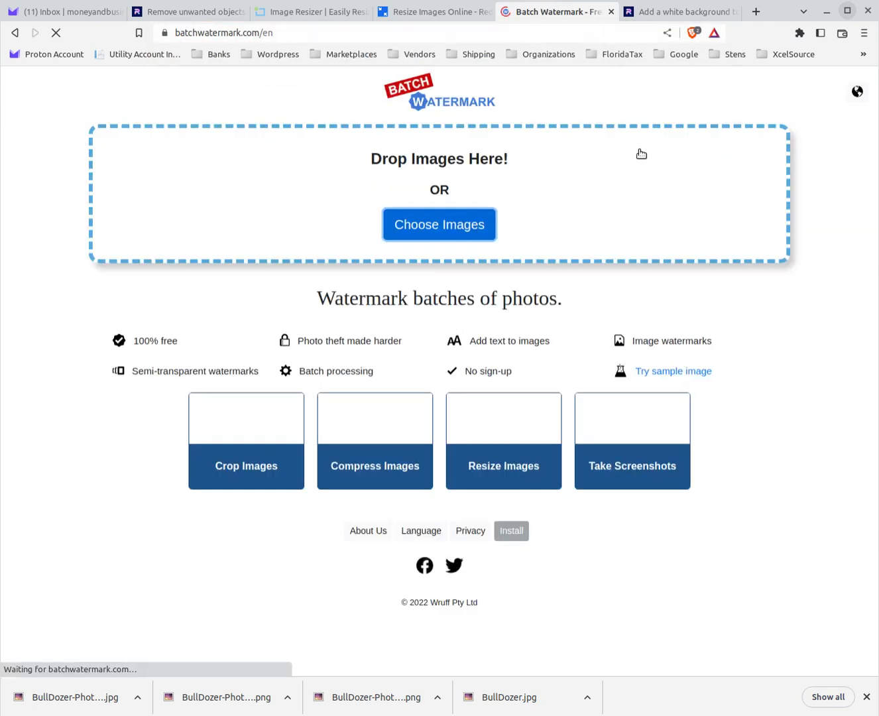
# Switch to PhotoRoom and open its free Magic Retouch tool for removing unwanted objects from photos
pyautogui.click(680, 11)
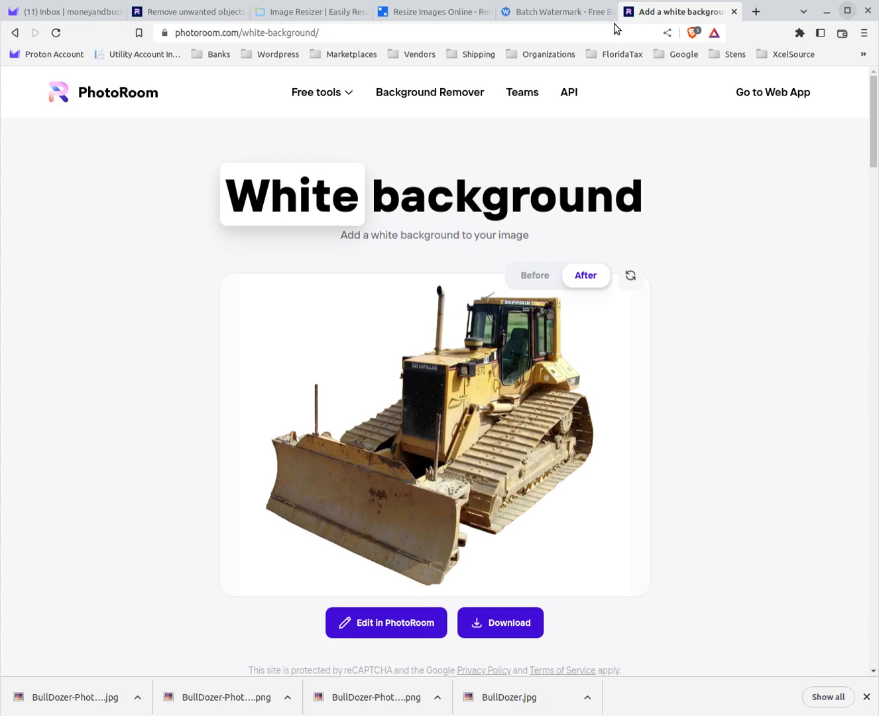
pyautogui.click(545, 13)
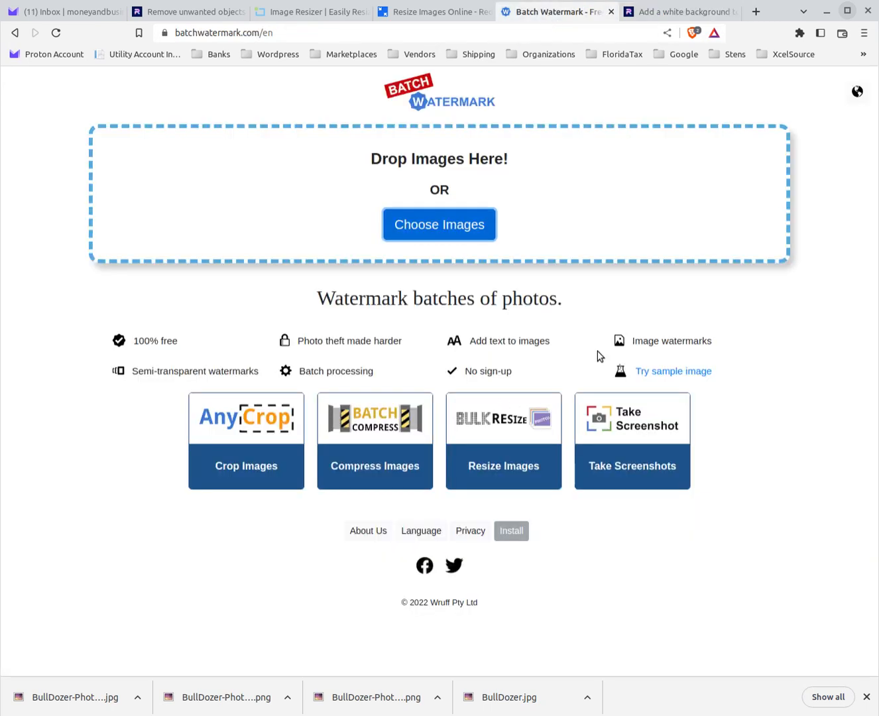
pyautogui.click(672, 13)
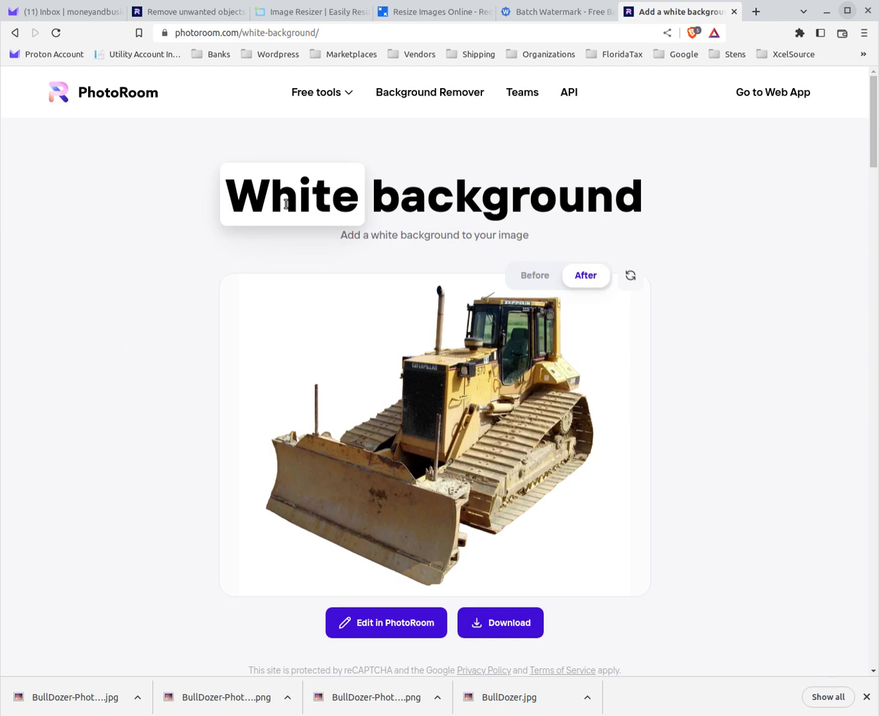
pyautogui.moveTo(349, 92)
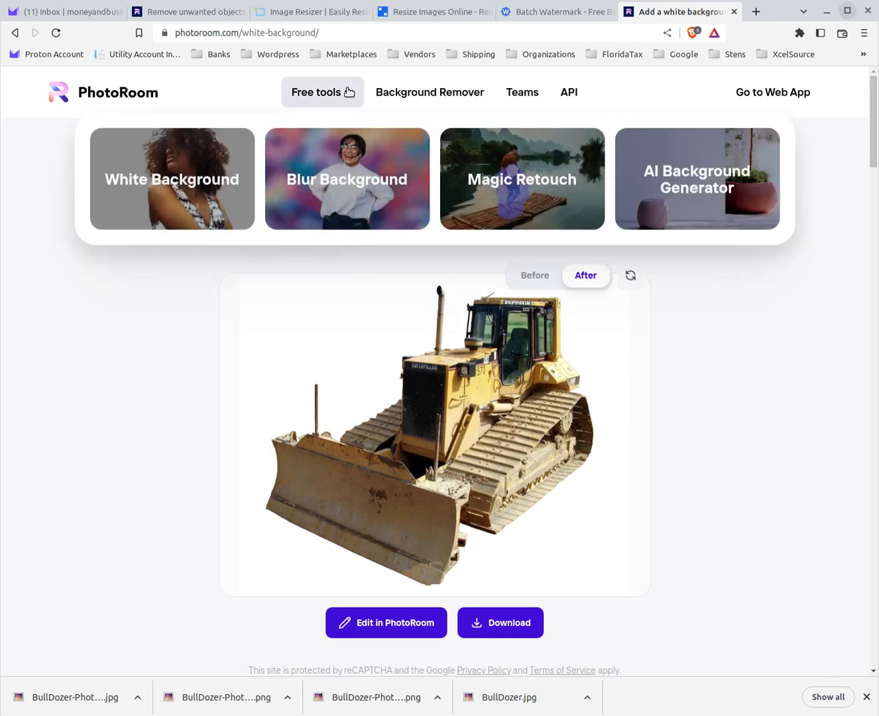
pyautogui.click(525, 177)
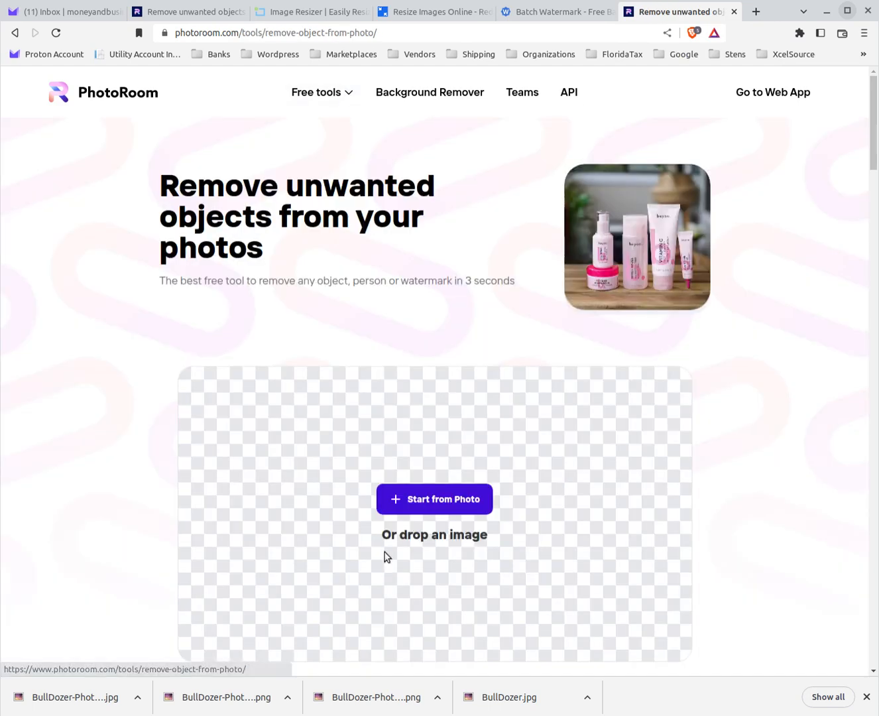
# Open the turbocharger picture 2890394.png from the Pictures folder in Pinta
pyautogui.hotkey('alt', 'Tab')
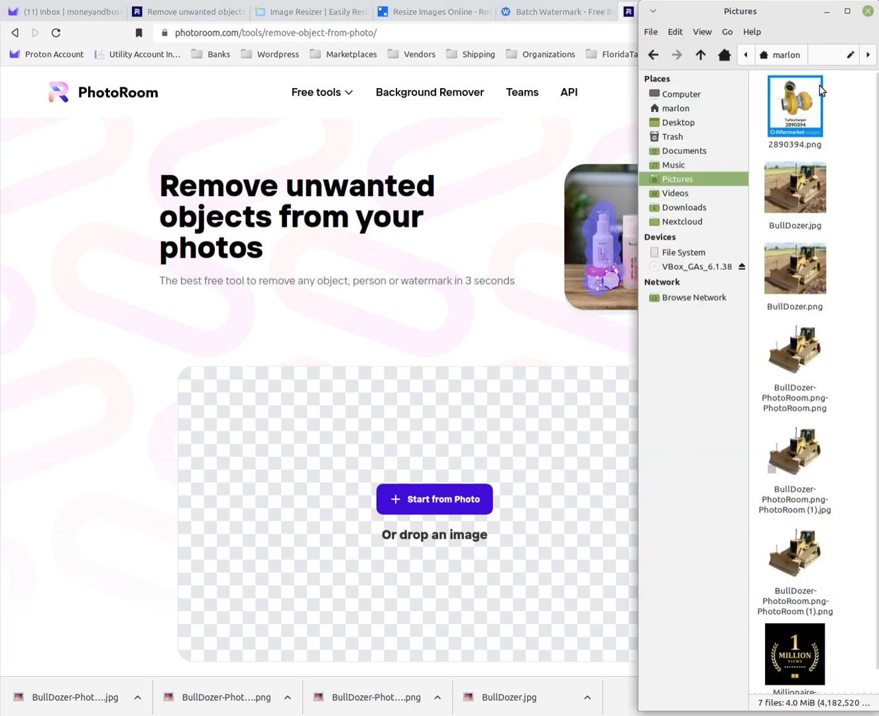
pyautogui.click(801, 118)
pyautogui.rightClick(801, 117)
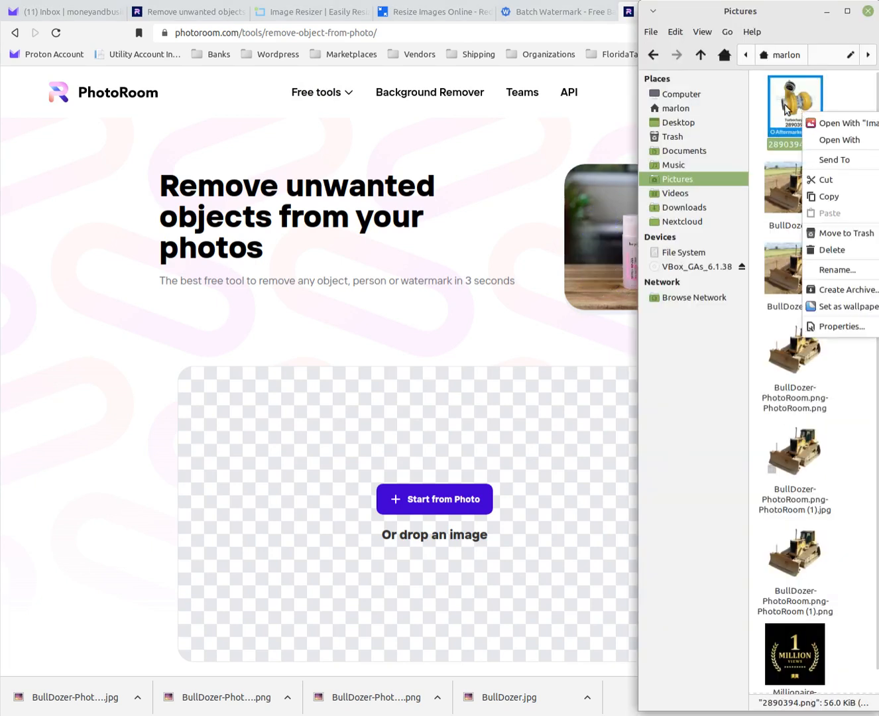
pyautogui.press('Escape')
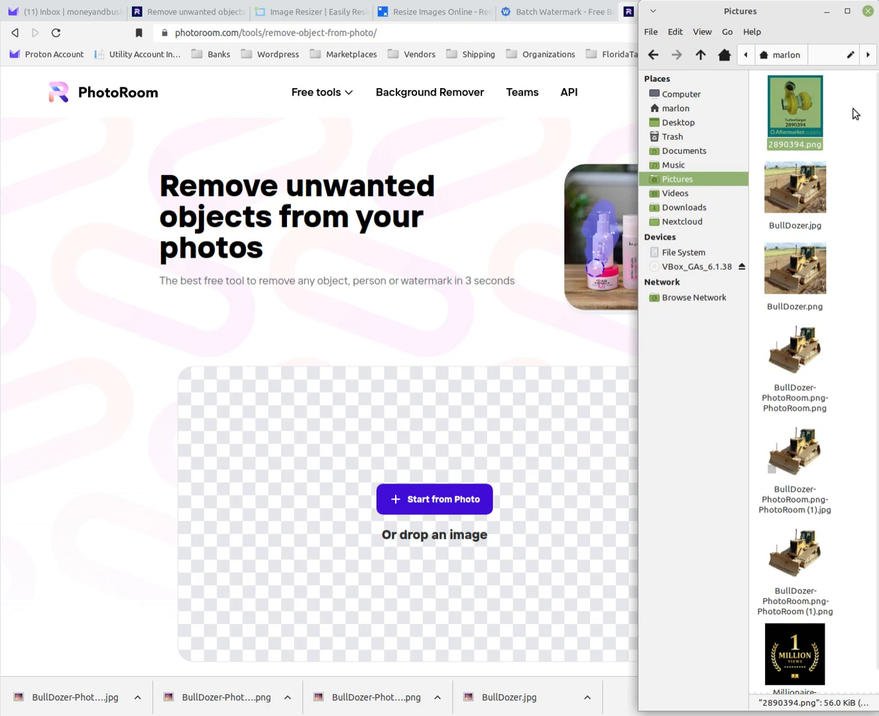
pyautogui.click(761, 102)
pyautogui.click(796, 114)
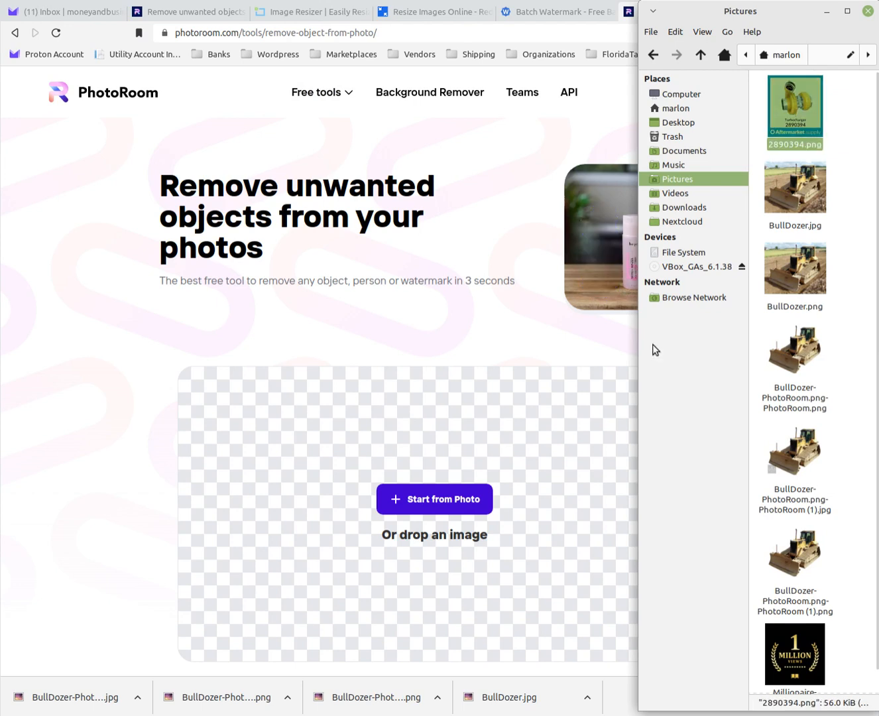
pyautogui.rightClick(802, 110)
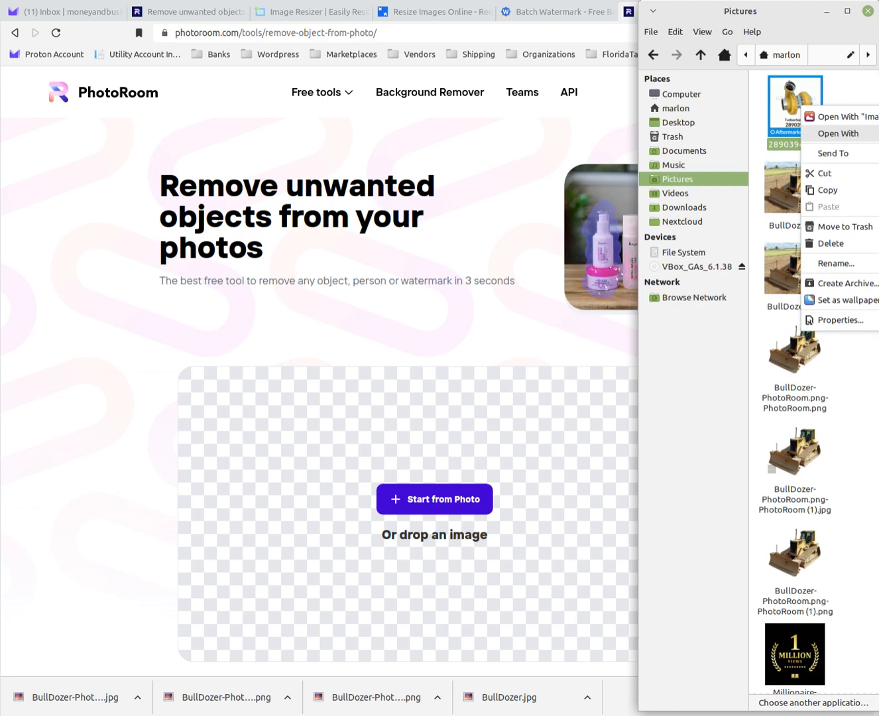
pyautogui.click(878, 184)
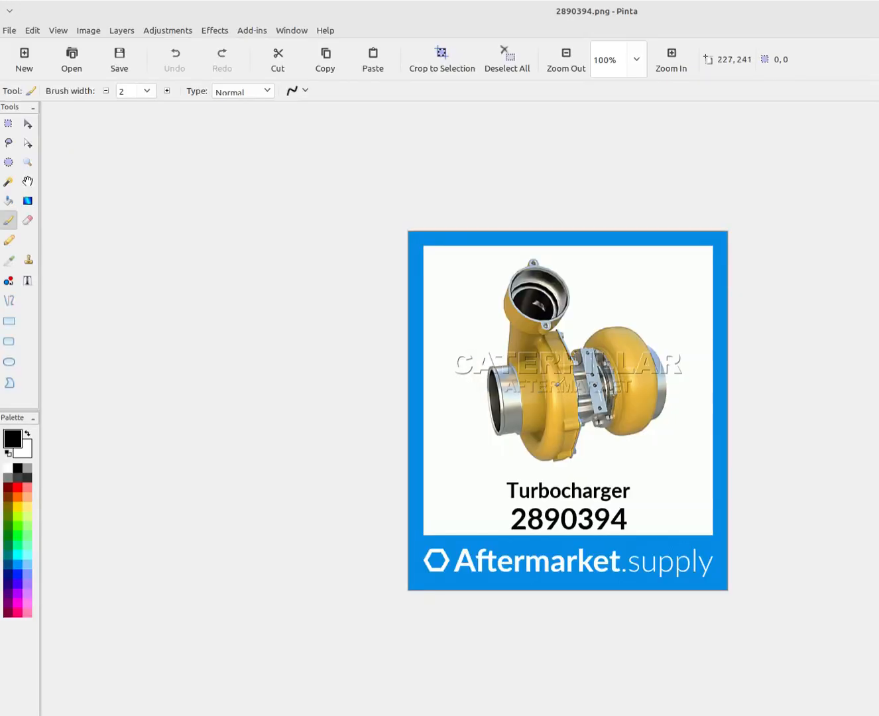
# Enlarge the turbocharger picture to 200% to examine its CATERPILLAR AFTERMARKET watermark, and close Pinta
pyautogui.click(672, 55)
pyautogui.click(672, 56)
pyautogui.click(673, 56)
pyautogui.click(672, 55)
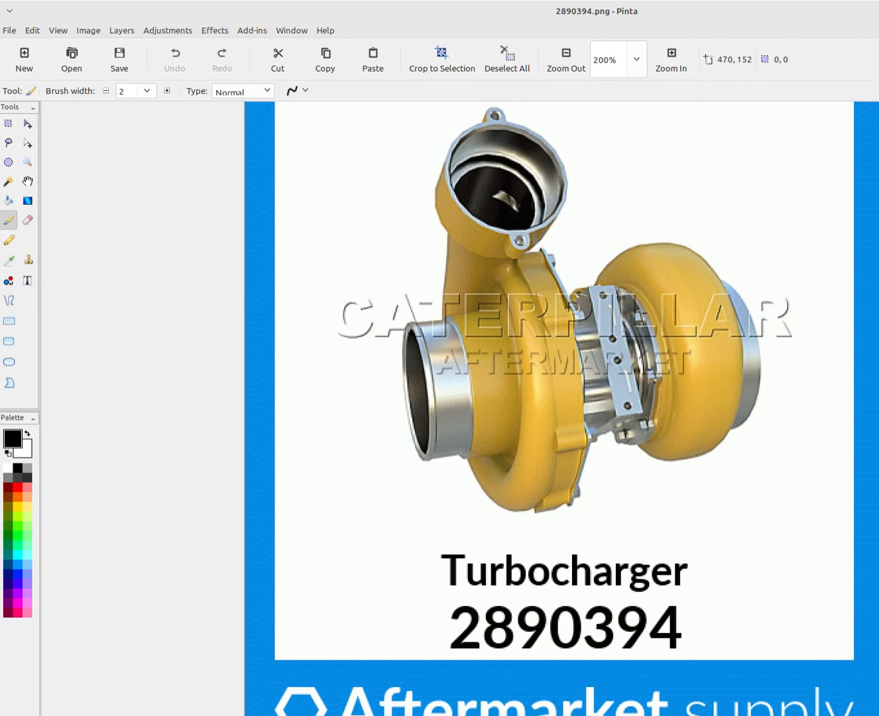
pyautogui.hotkey('alt', 'F4')
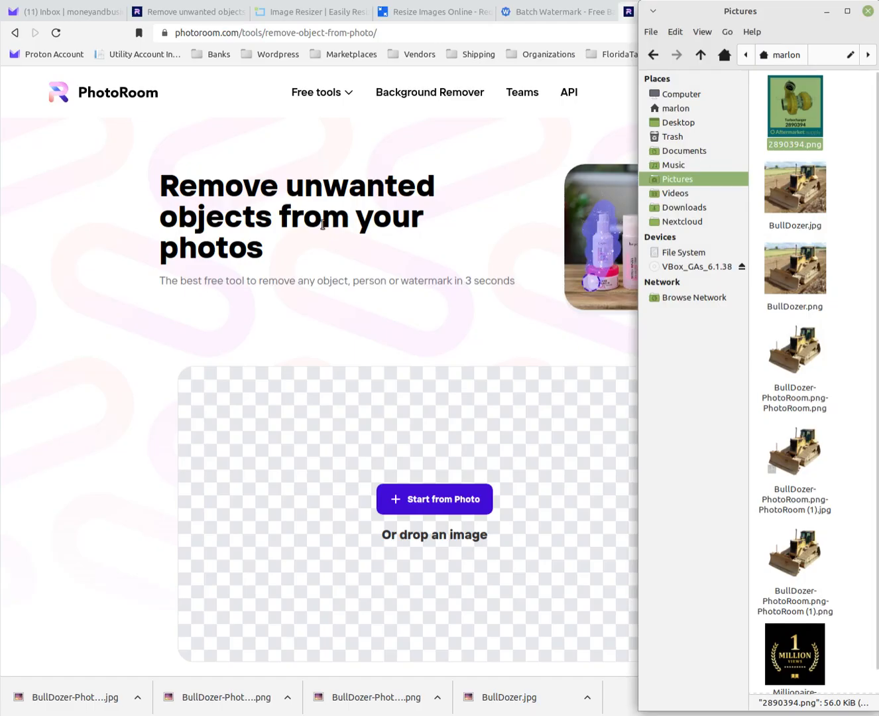
# Load 2890394.png from the Pictures folder into PhotoRoom's object-removal tool
pyautogui.click(130, 277)
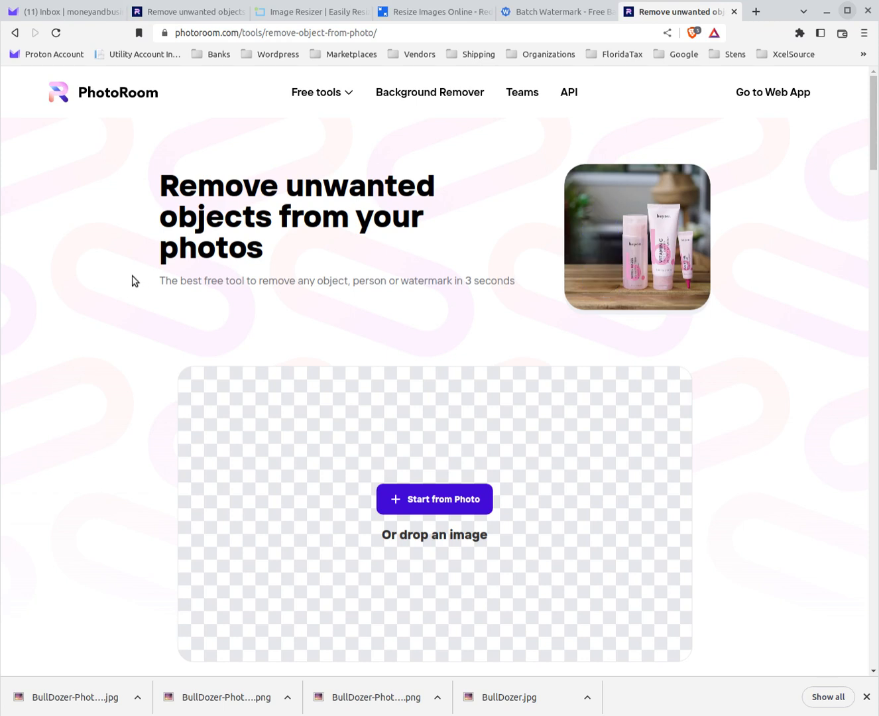
pyautogui.moveTo(346, 92)
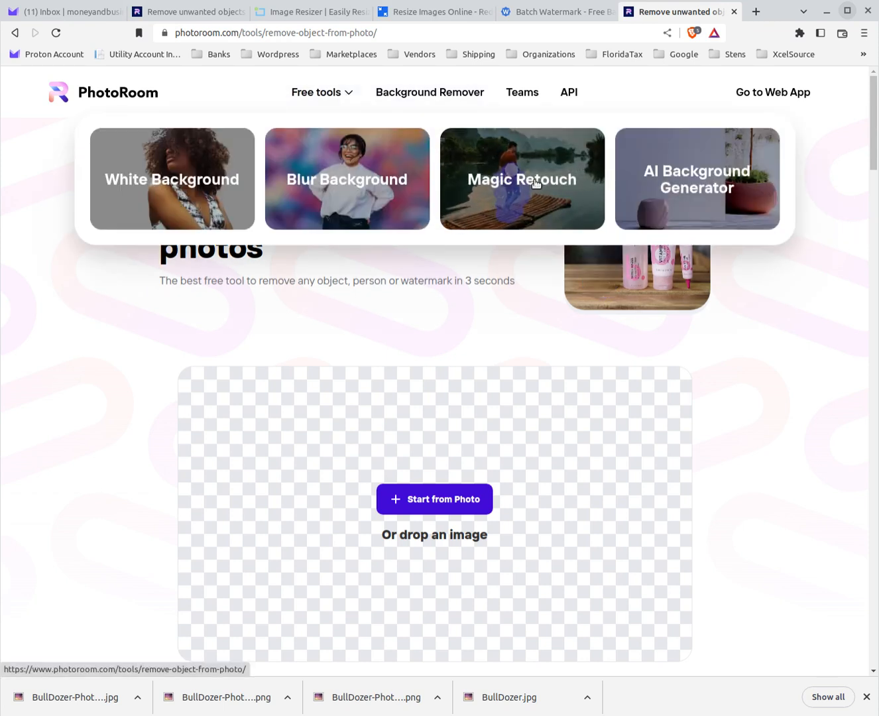
pyautogui.scroll(-3, 91, 336)
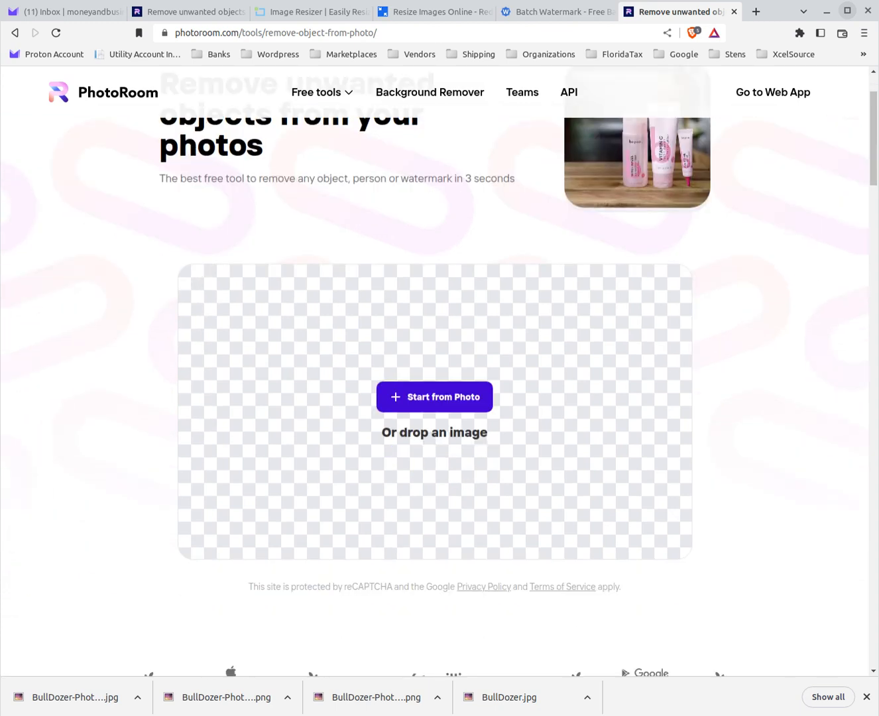
pyautogui.hotkey('alt', 'Tab')
pyautogui.moveTo(806, 104); pyautogui.dragTo(425, 387)
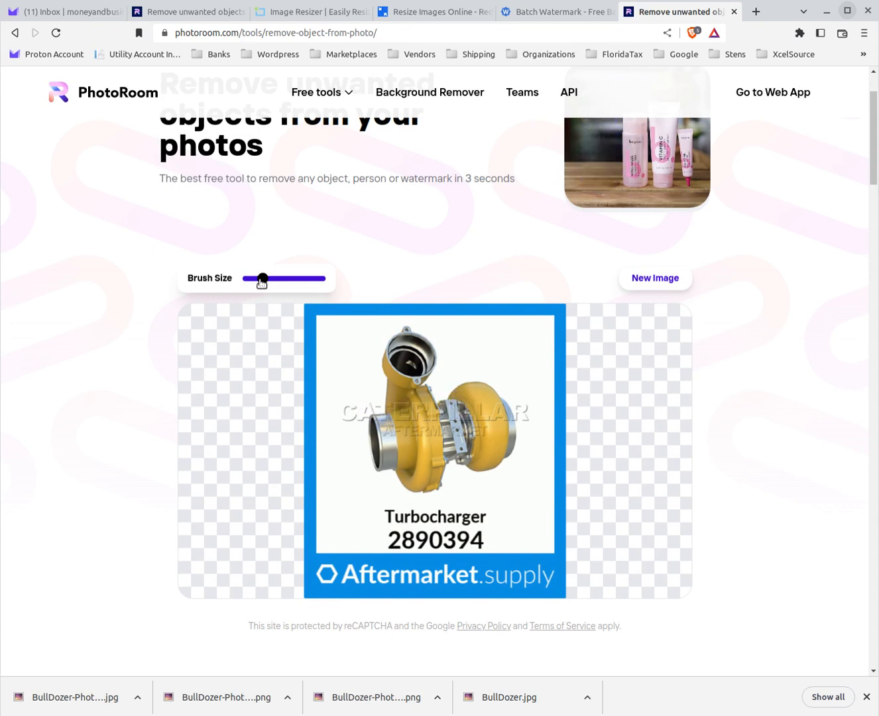
# Try to erase the CATERPILLAR AFTERMARKET watermark with long strokes across both text lines, using a slightly smaller brush
pyautogui.moveTo(262, 281); pyautogui.dragTo(258, 281)
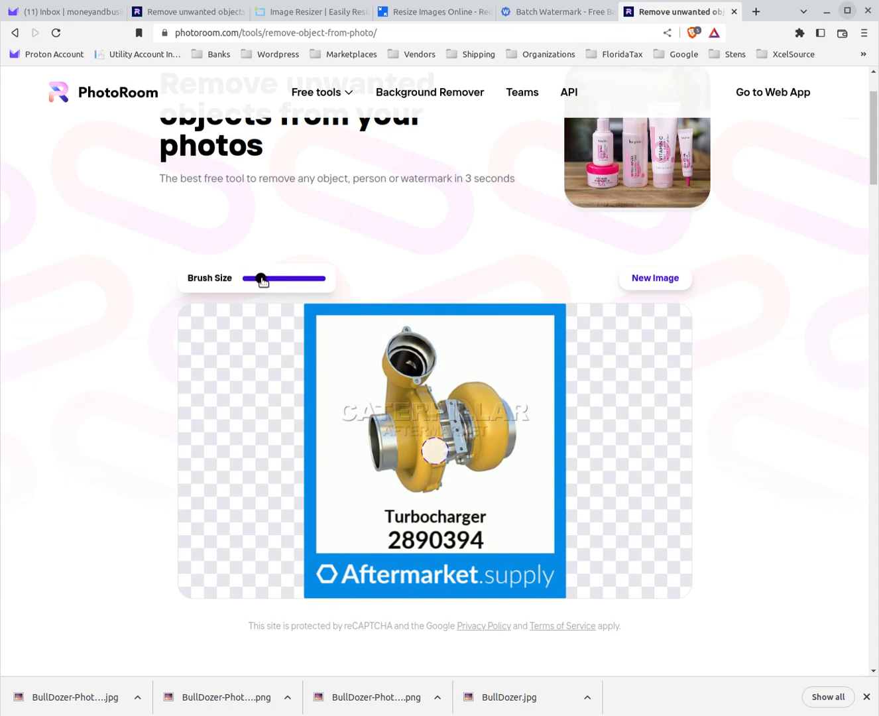
pyautogui.moveTo(259, 280); pyautogui.dragTo(261, 280)
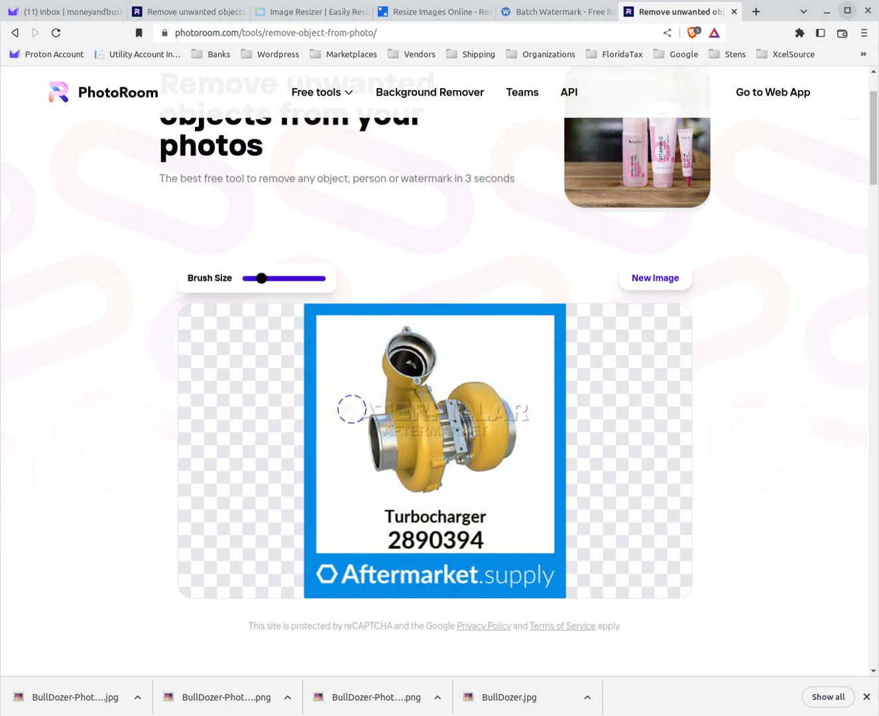
pyautogui.moveTo(352, 409)
pyautogui.mouseDown()
pyautogui.moveTo(348, 416)
pyautogui.moveTo(368, 418)
pyautogui.moveTo(436, 411)
pyautogui.mouseUp()
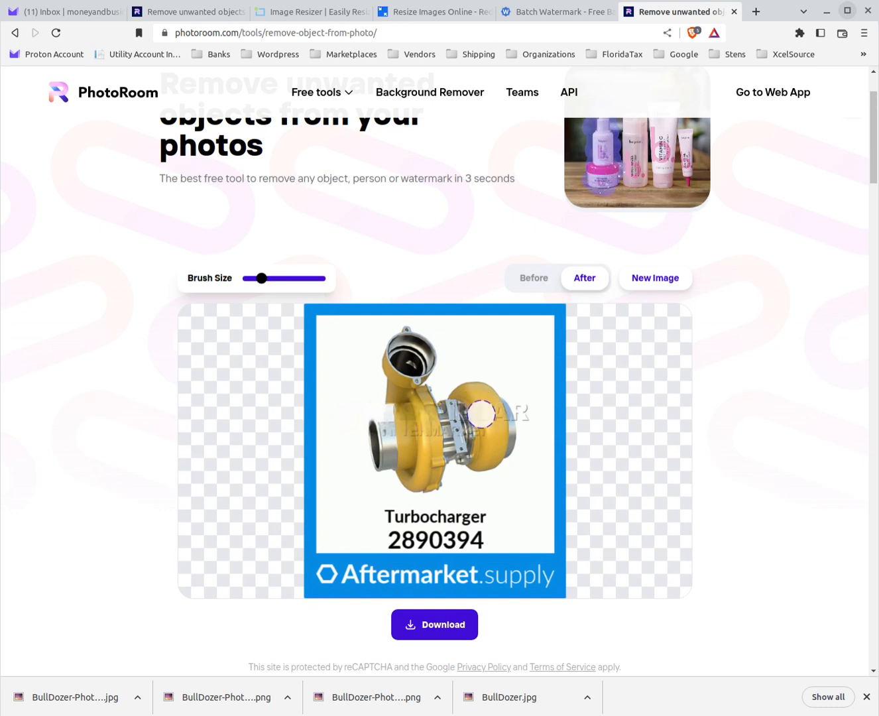
pyautogui.moveTo(483, 411); pyautogui.dragTo(561, 412)
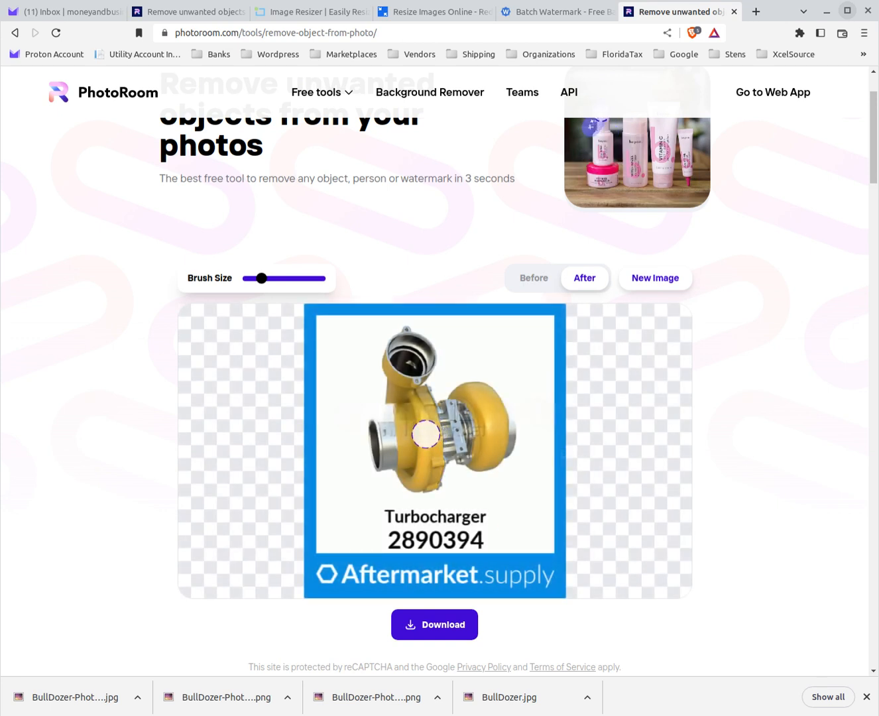
pyautogui.moveTo(427, 434); pyautogui.dragTo(364, 440)
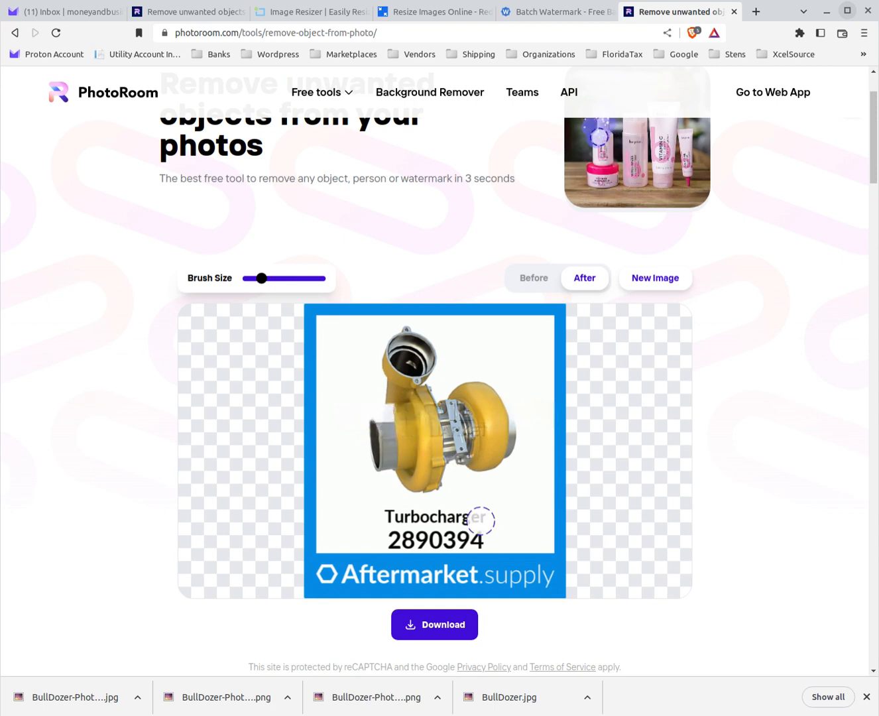
# Reload the object-removal page to discard the retouching and load 2890394.png from Pictures again
pyautogui.click(252, 39)
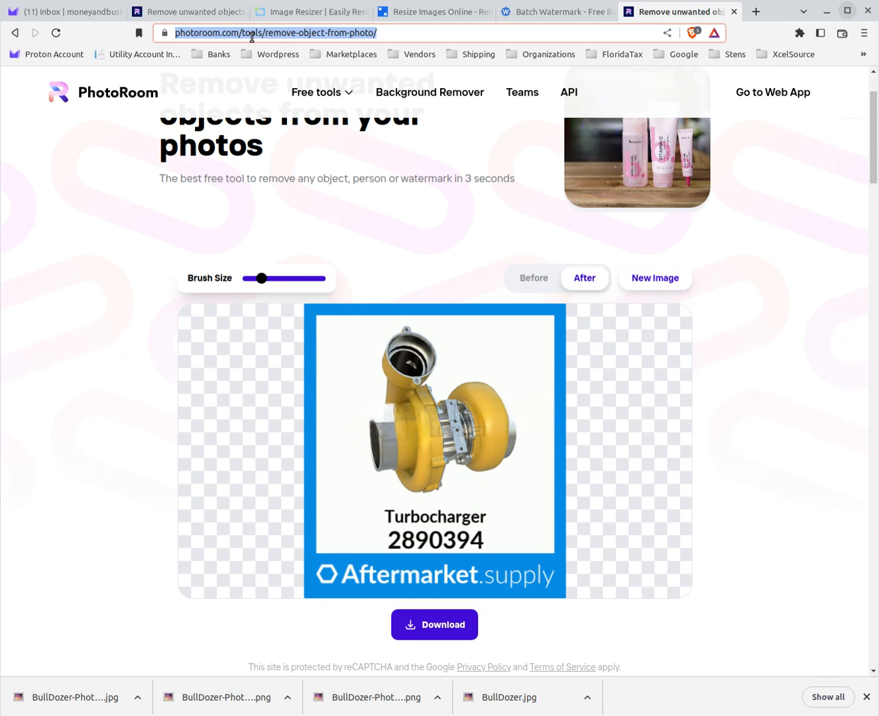
pyautogui.press('Return')
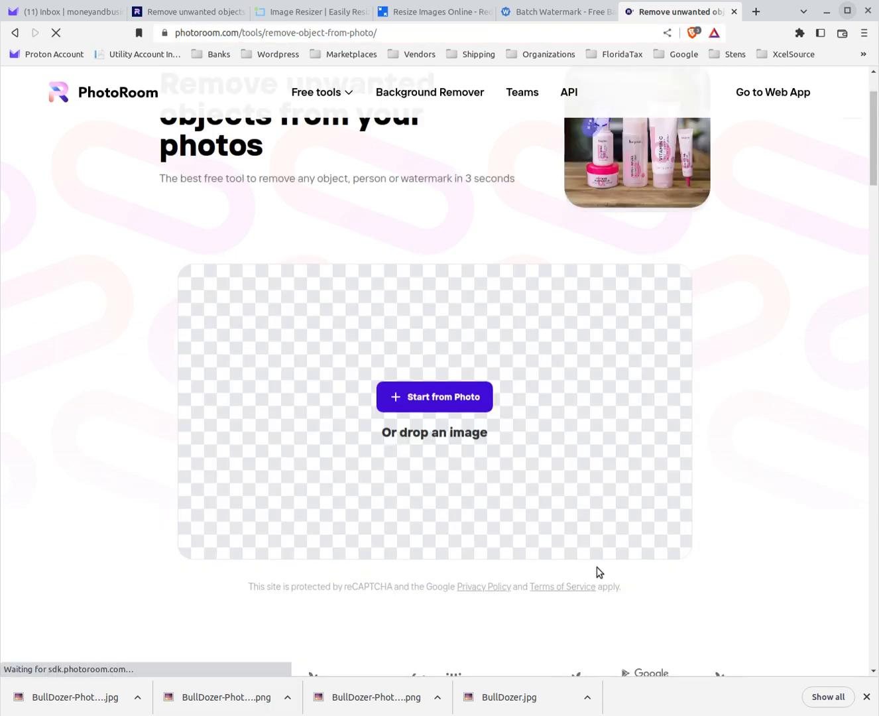
pyautogui.hotkey('alt', 'Tab')
pyautogui.moveTo(794, 105); pyautogui.dragTo(439, 350)
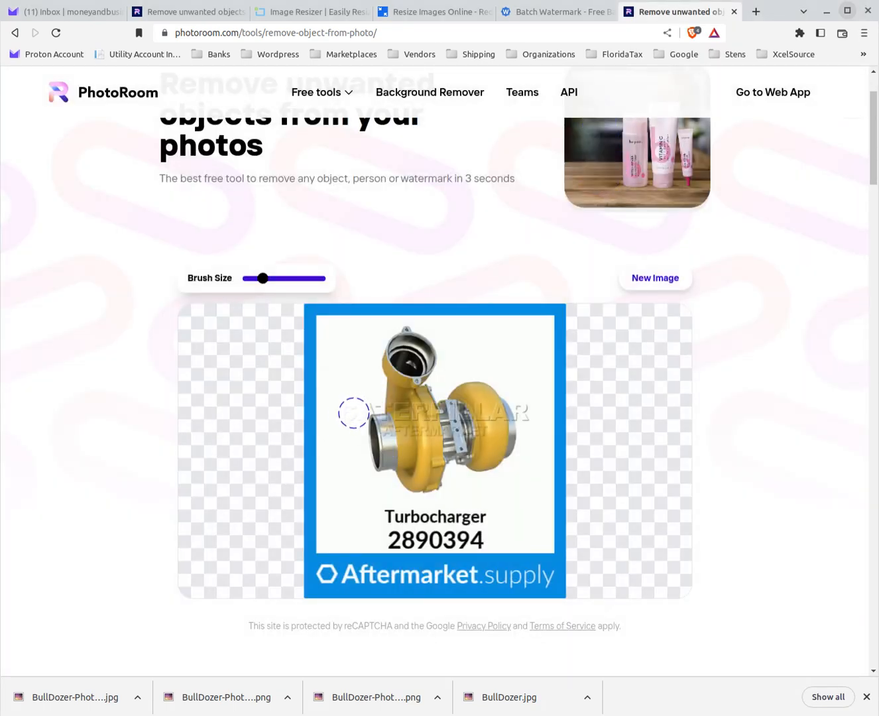
# Erase the CATERPILLAR AFTERMARKET watermark piece by piece with short brush dabs on the upper line's letters and strokes over both lines' remaining ends
pyautogui.click(354, 412)
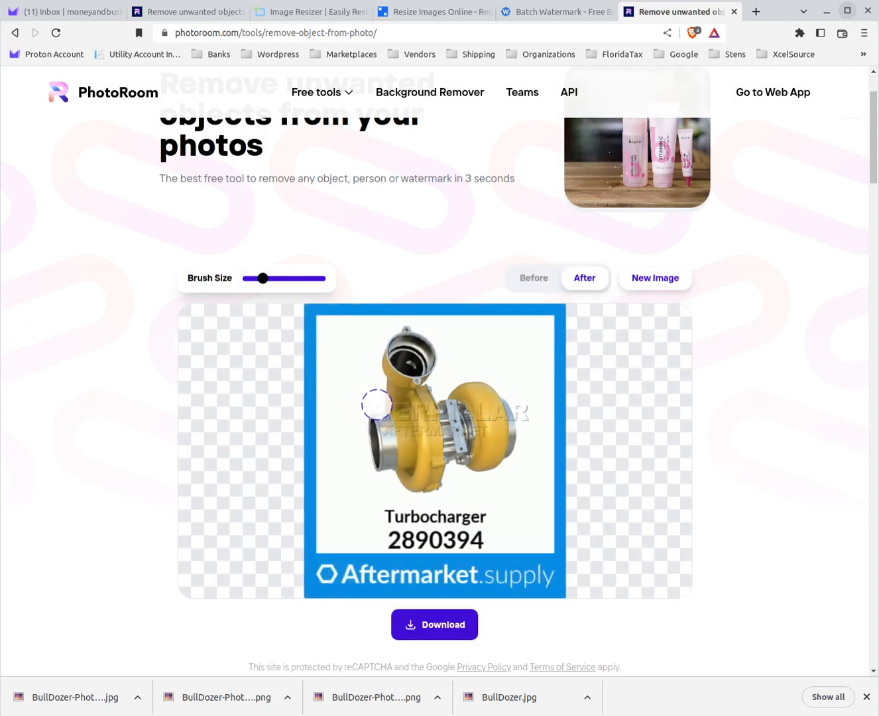
pyautogui.click(374, 405)
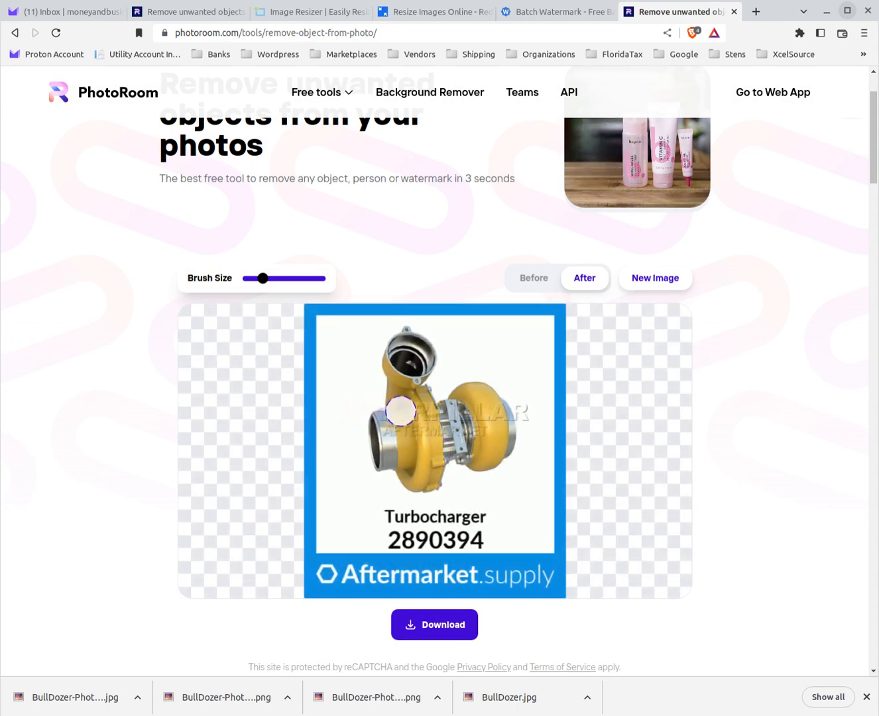
pyautogui.click(400, 411)
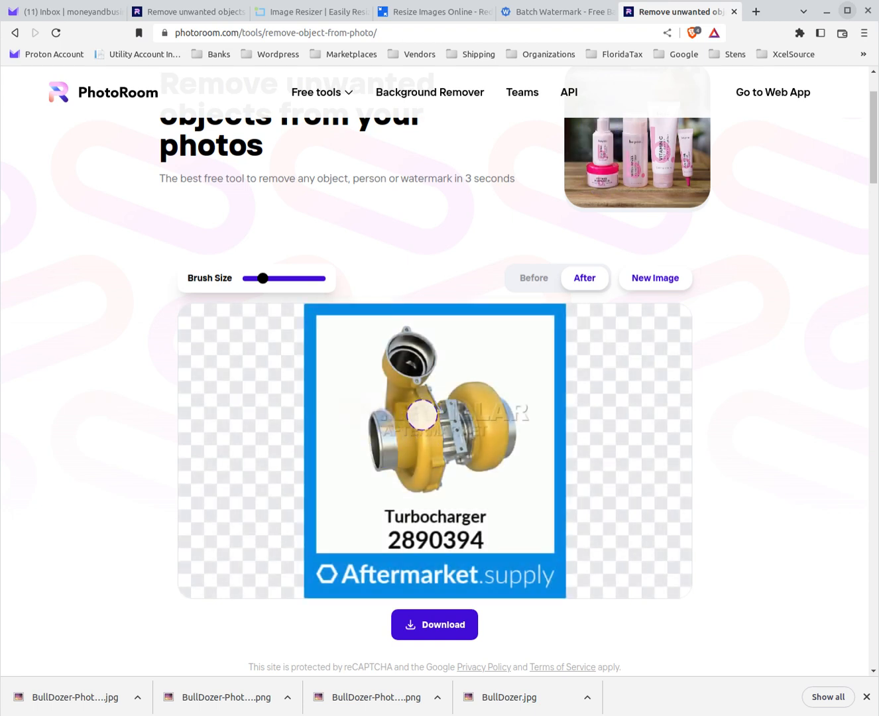
pyautogui.click(428, 413)
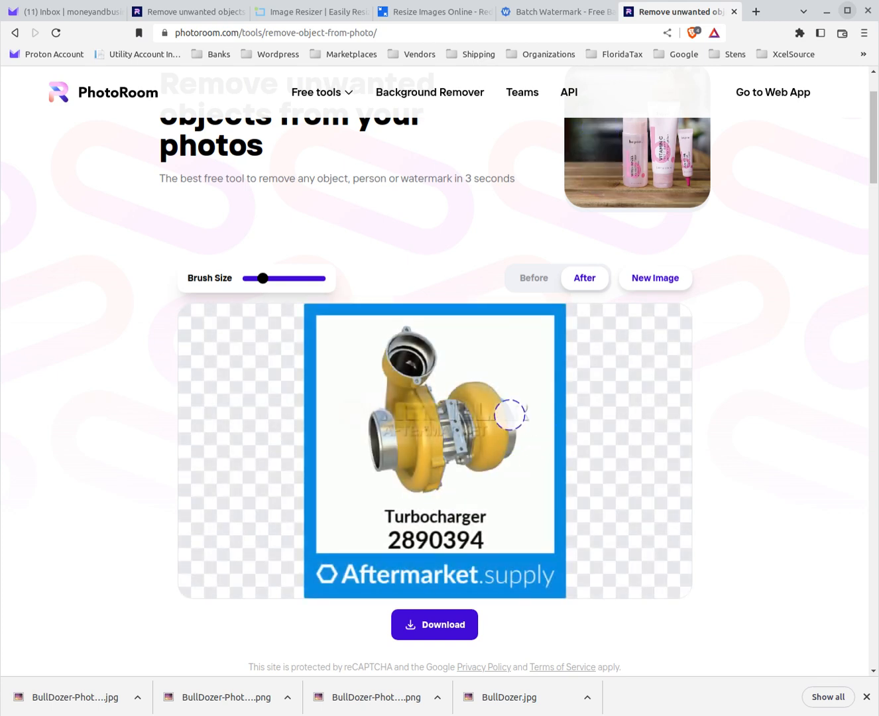
pyautogui.moveTo(502, 405); pyautogui.dragTo(561, 407)
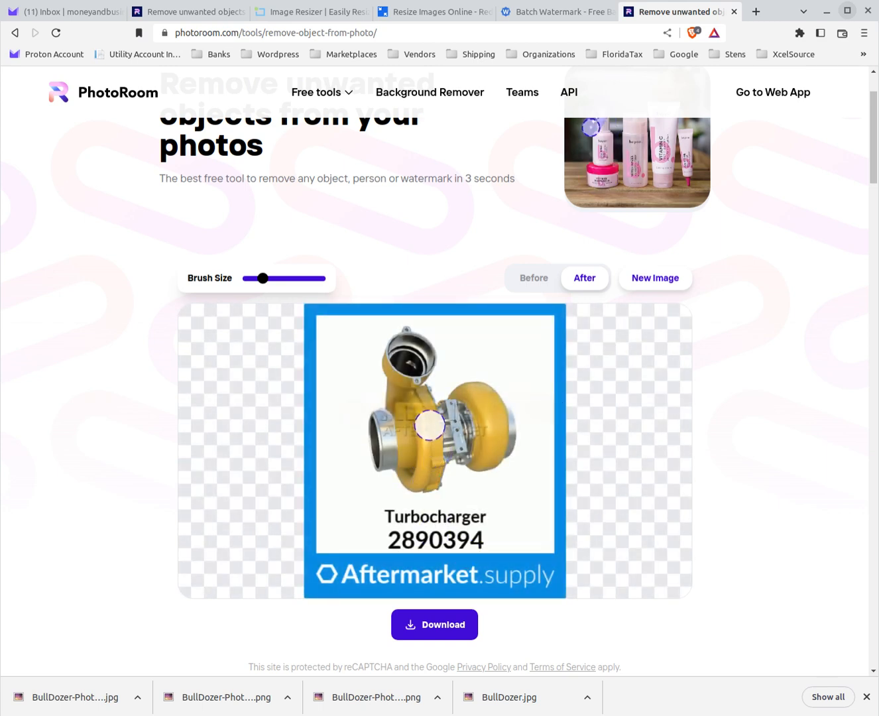
pyautogui.moveTo(429, 436); pyautogui.dragTo(356, 430)
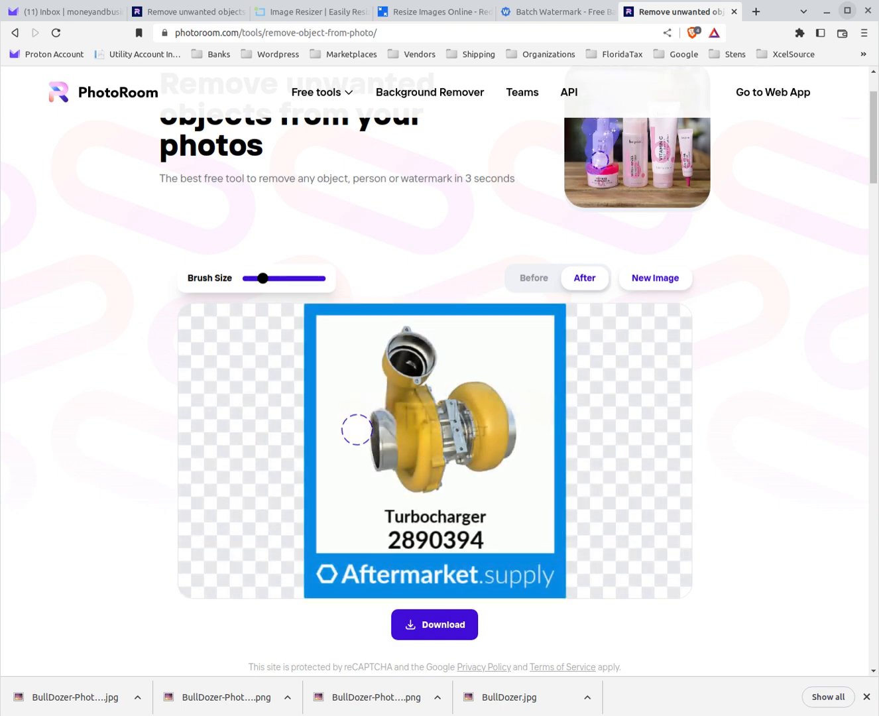
# Download the retouched picture to Pictures as 2890394-PhotoRoom.png, examine the watermark area enlarged in the image viewer, and close the viewer
pyautogui.click(451, 626)
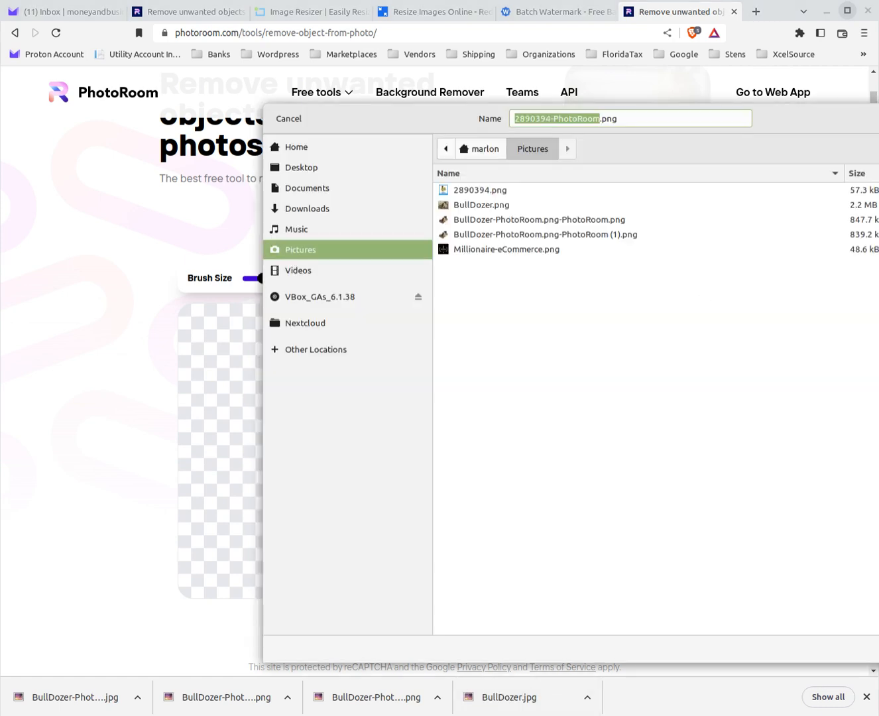
pyautogui.press('Return')
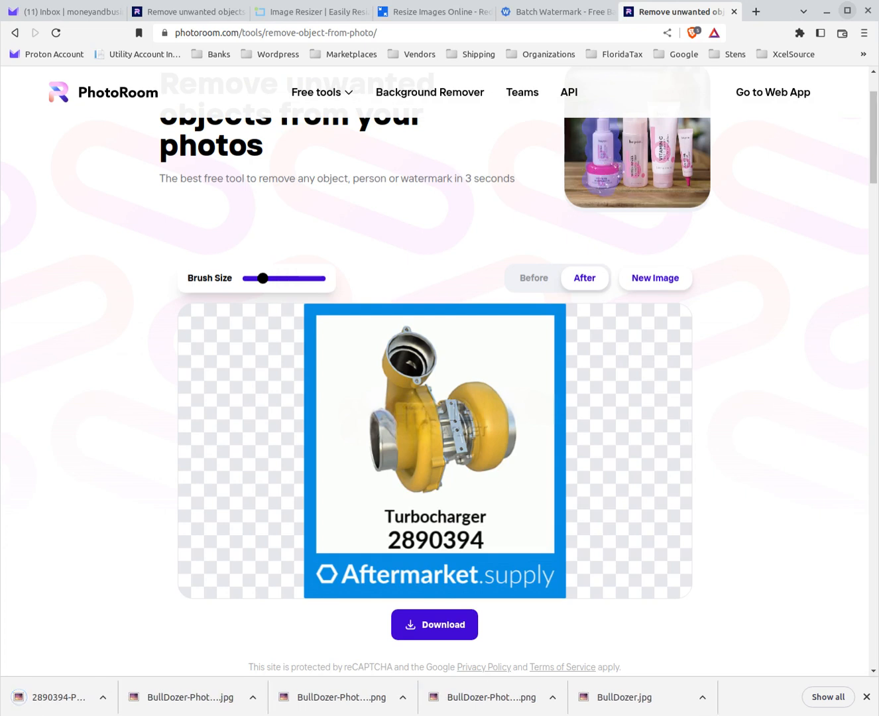
pyautogui.hotkey('alt', 'Tab')
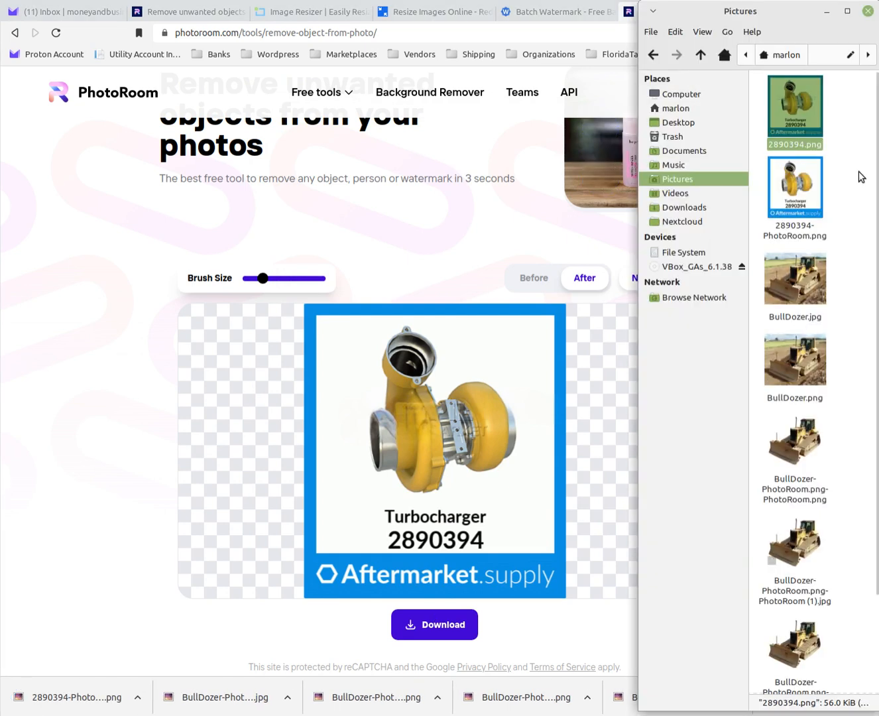
pyautogui.click(859, 178)
pyautogui.click(794, 192)
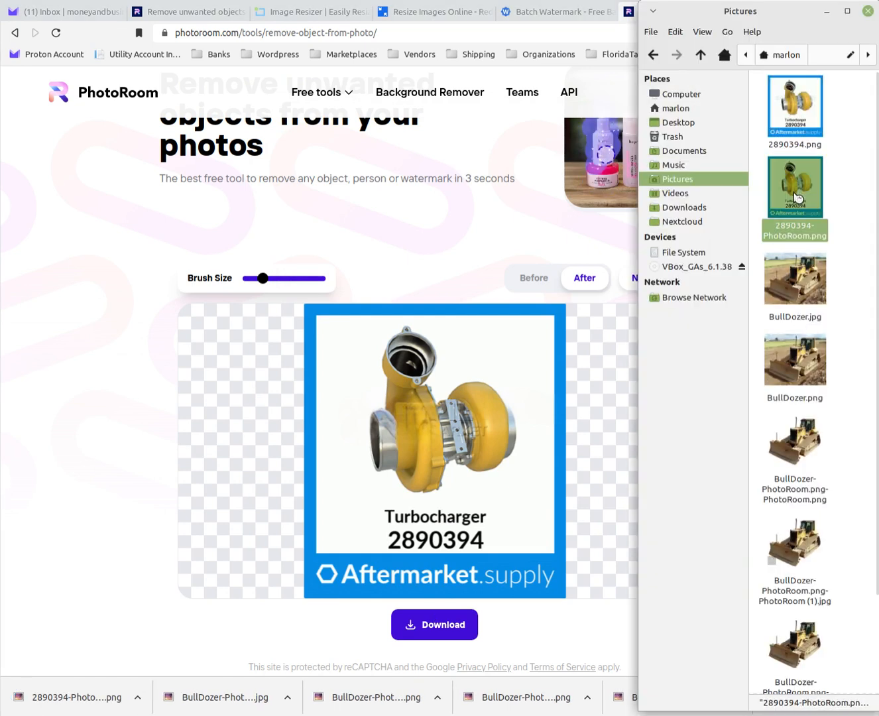
pyautogui.doubleClick(793, 192)
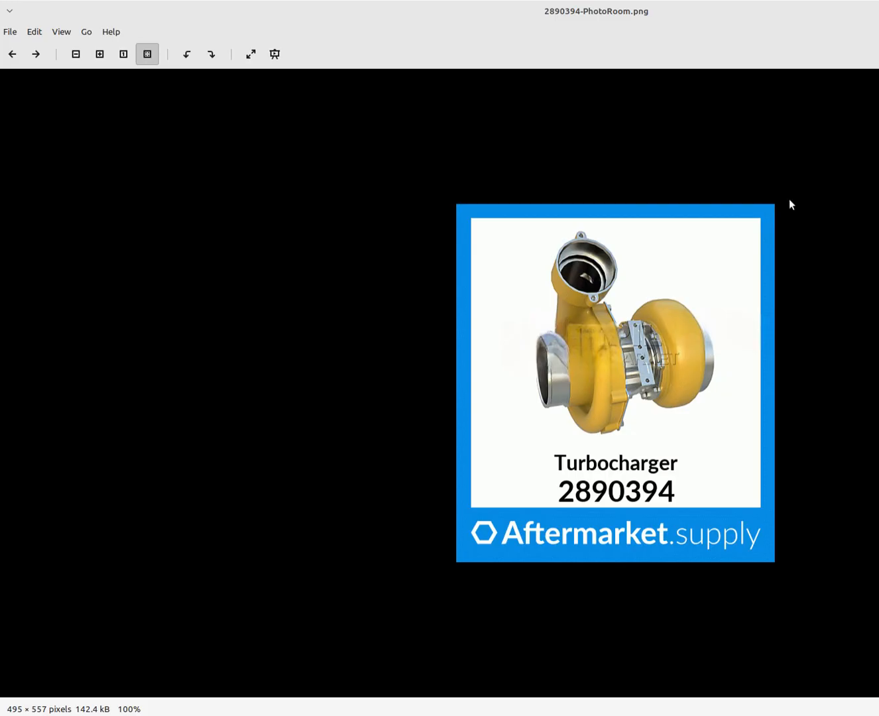
pyautogui.scroll(4, 617, 330)
pyautogui.scroll(-2, 664, 338)
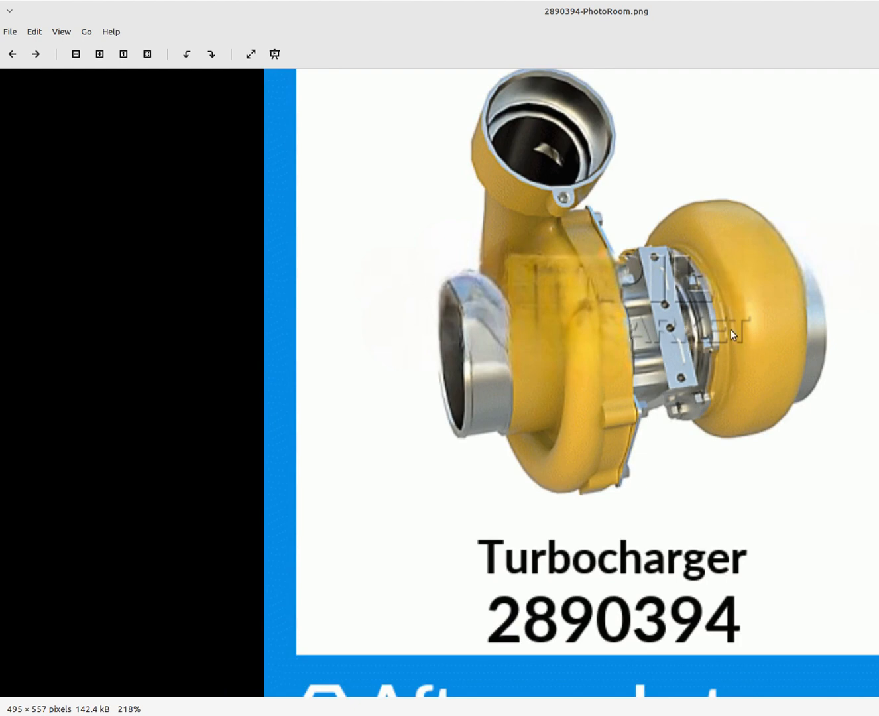
pyautogui.hotkey('ctrl', 'w')
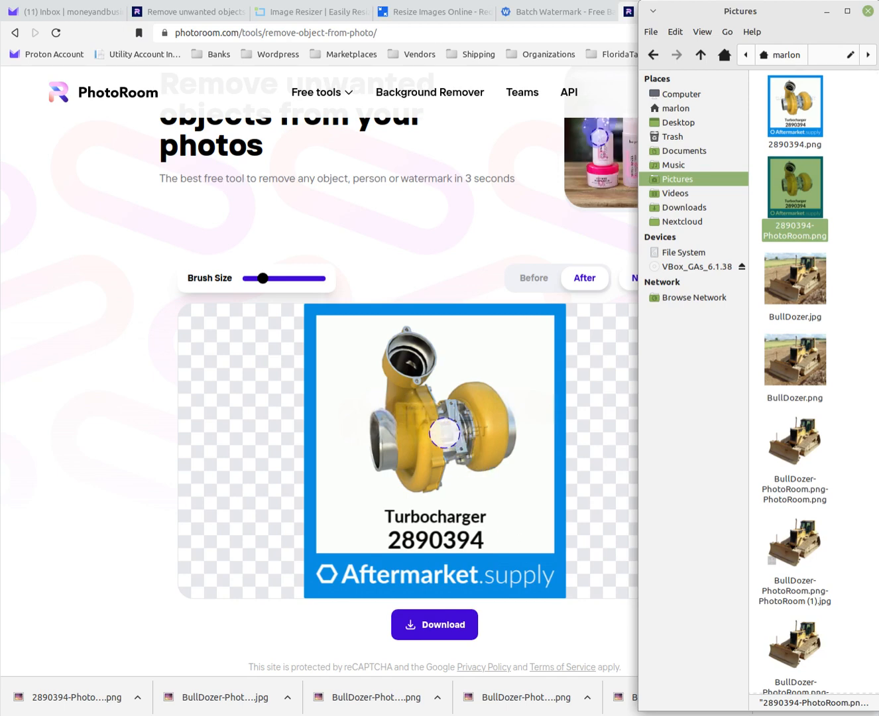
# Erase the remaining lower watermark lettering across the turbocharger's middle and download the picture to Pictures as 2890394-PhotoRoom (1).png
pyautogui.click(443, 431)
pyautogui.moveTo(441, 430); pyautogui.dragTo(476, 431)
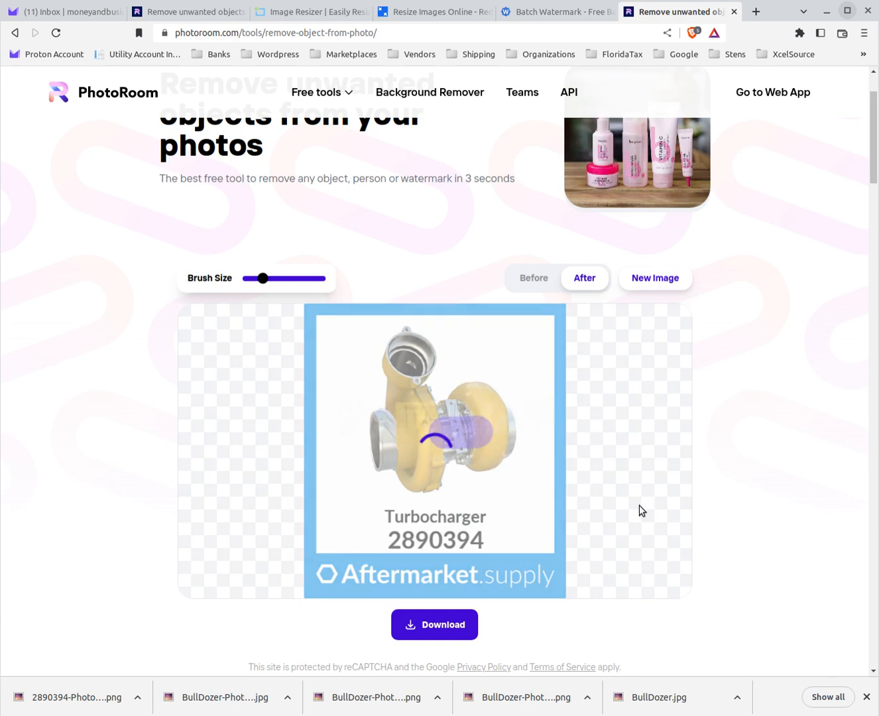
pyautogui.click(424, 623)
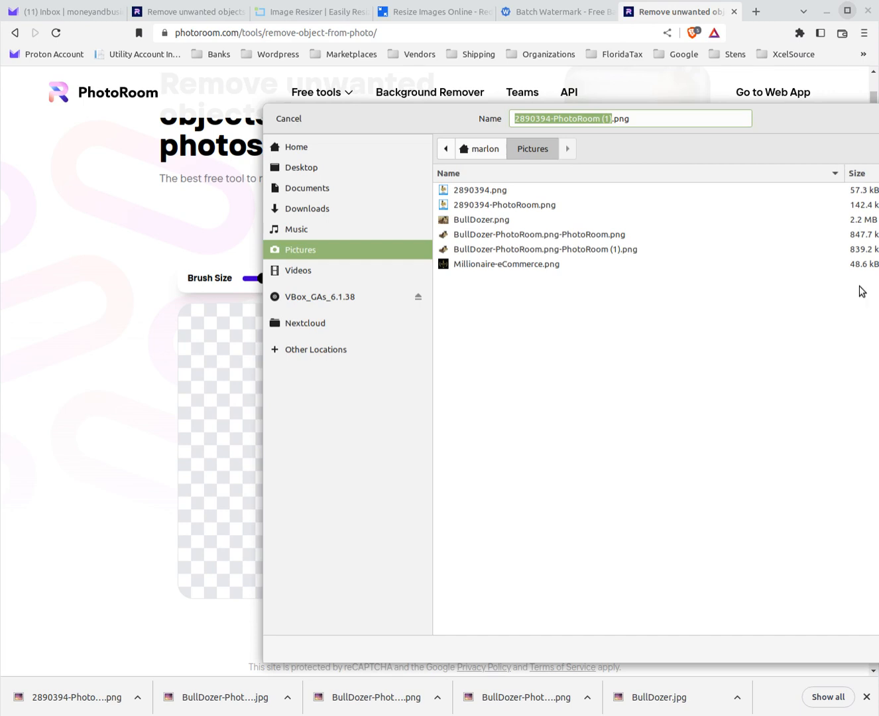
pyautogui.press('Return')
# Switch to the Pictures folder window and select 2890394-PhotoRoom (1).png
pyautogui.hotkey('alt', 'Tab')
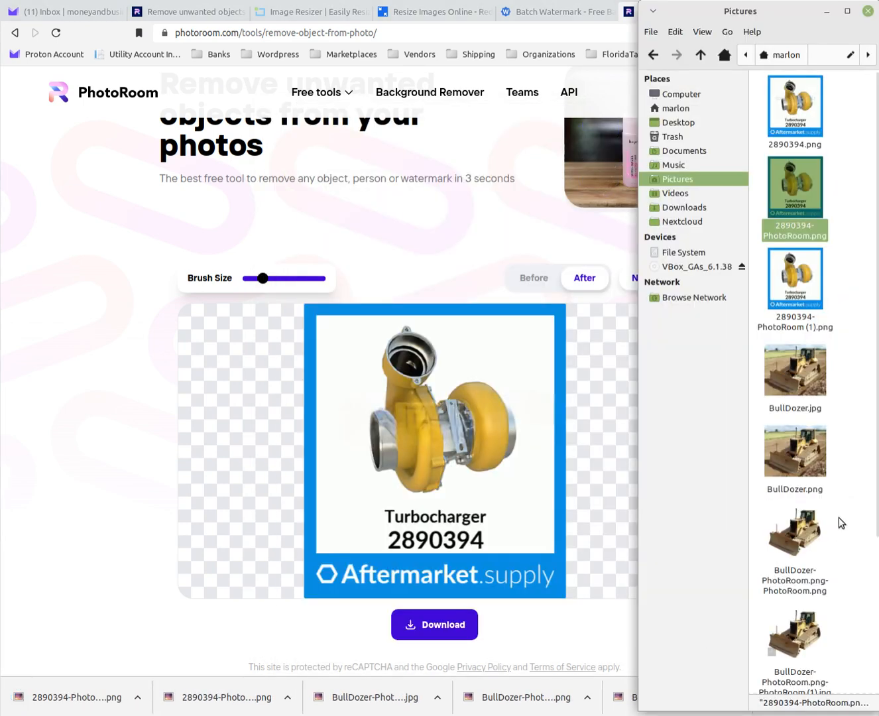
pyautogui.scroll(-3, 859, 323)
pyautogui.scroll(2, 806, 235)
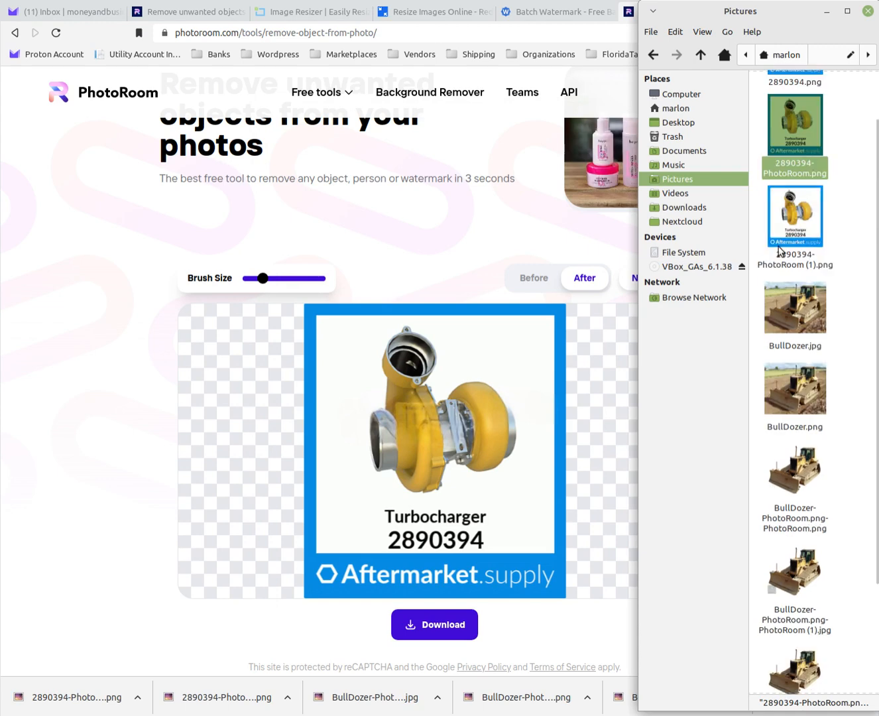
pyautogui.click(792, 215)
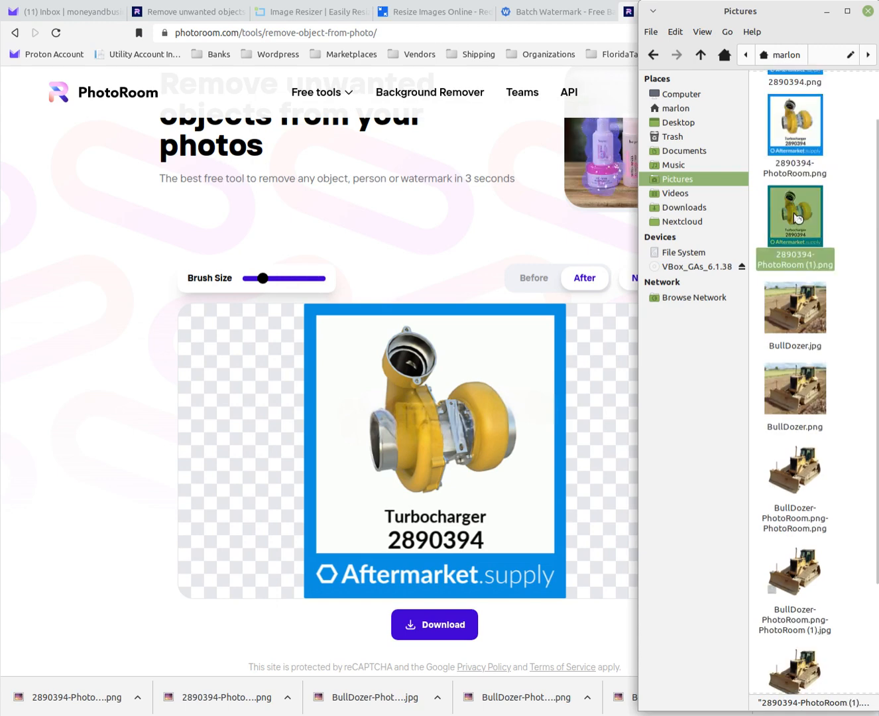